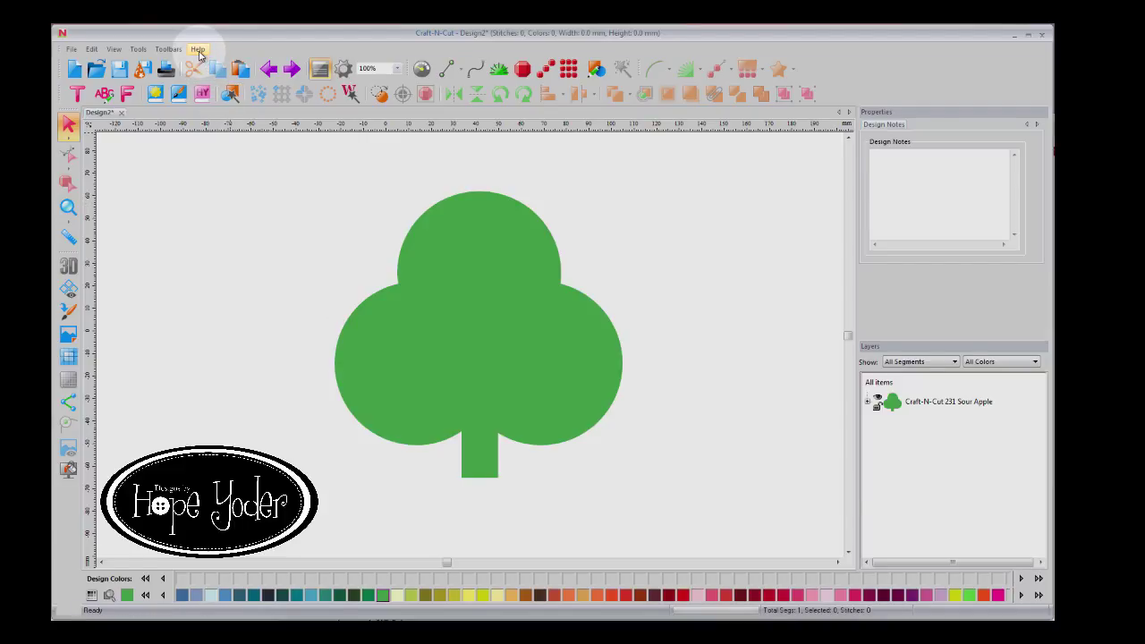
- Select the green club shape after browsing the help options and custom shapes library
click(198, 50)
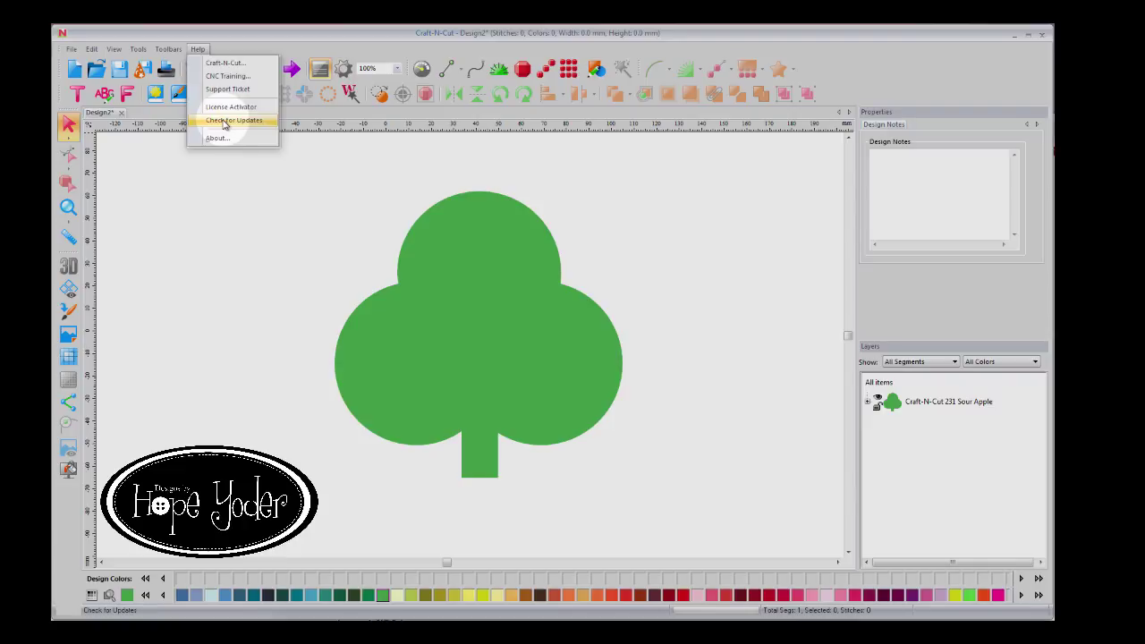
click(459, 268)
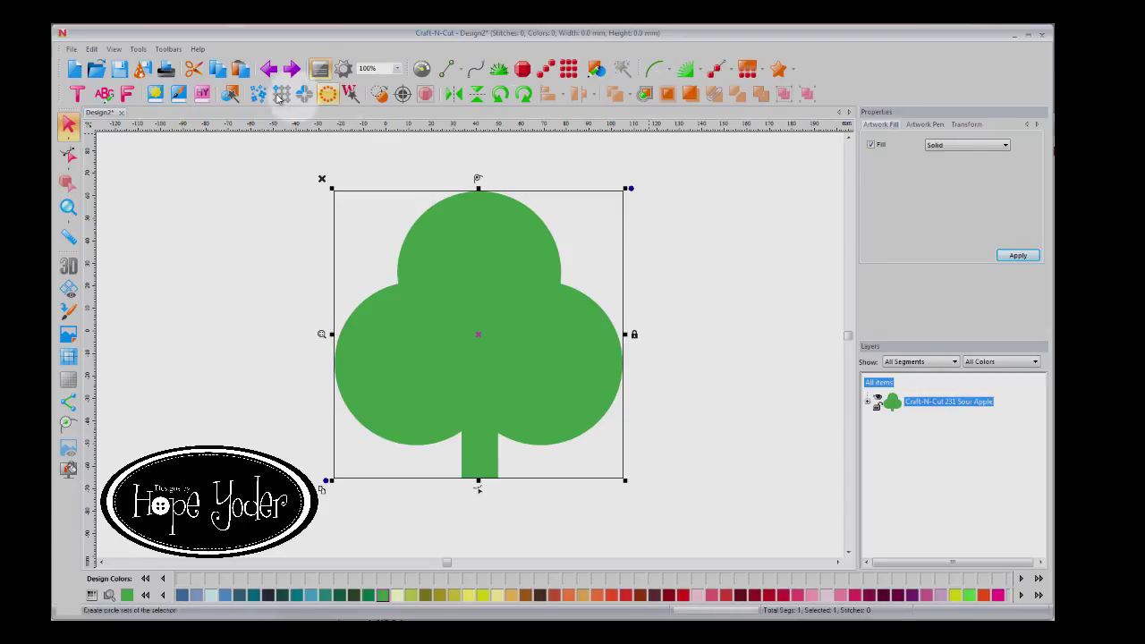
click(155, 94)
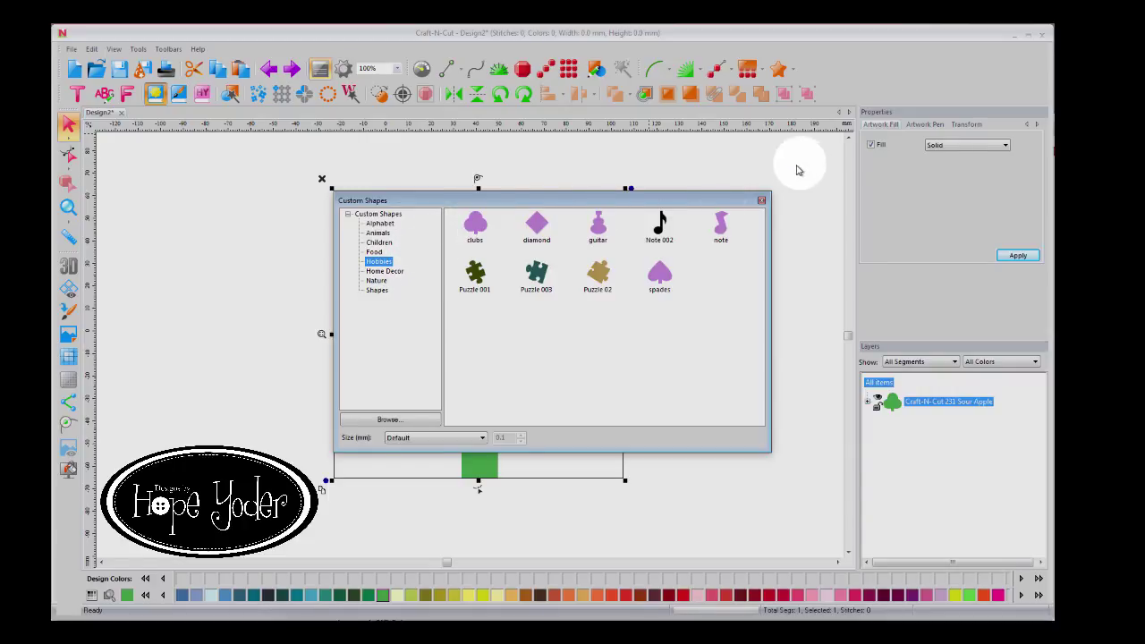
click(761, 199)
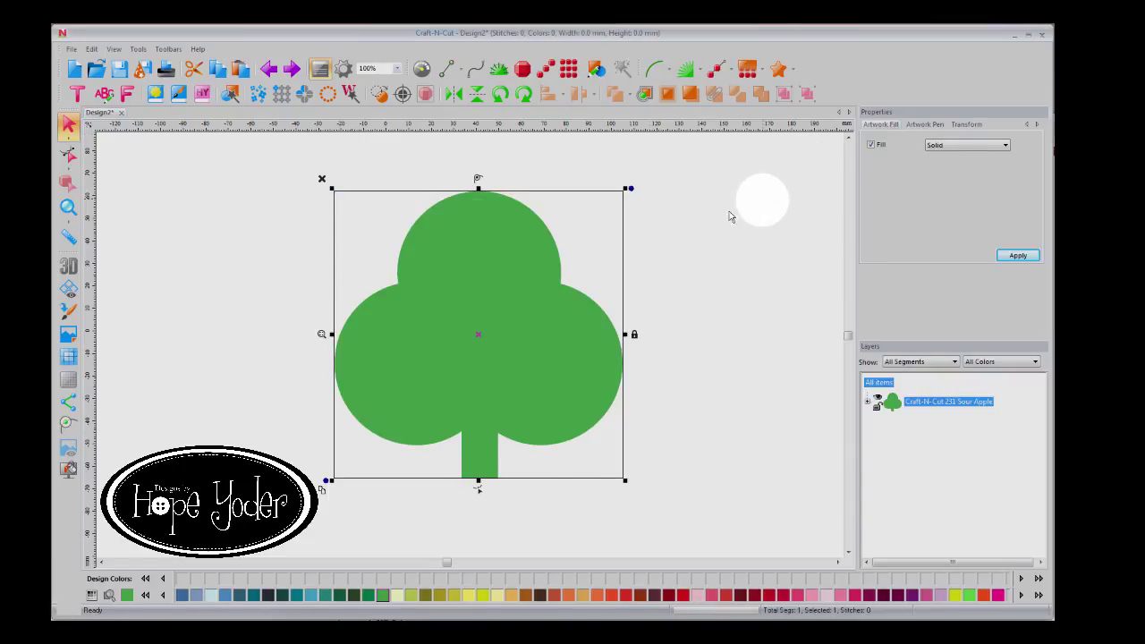
- Add an outside contour around the green club
click(667, 95)
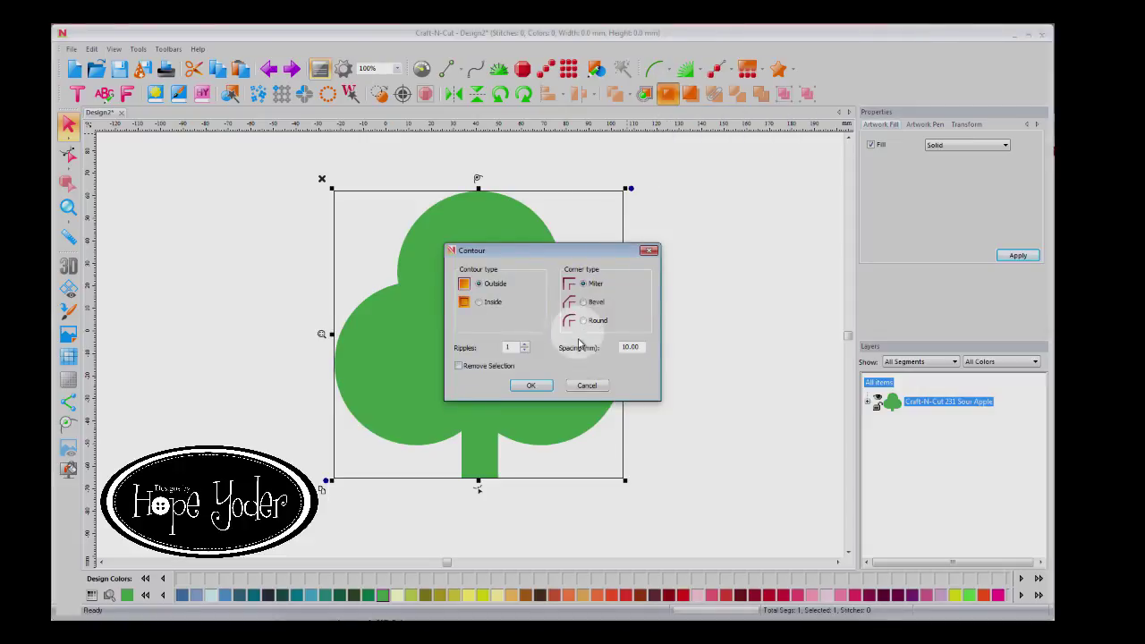
click(626, 348)
click(529, 385)
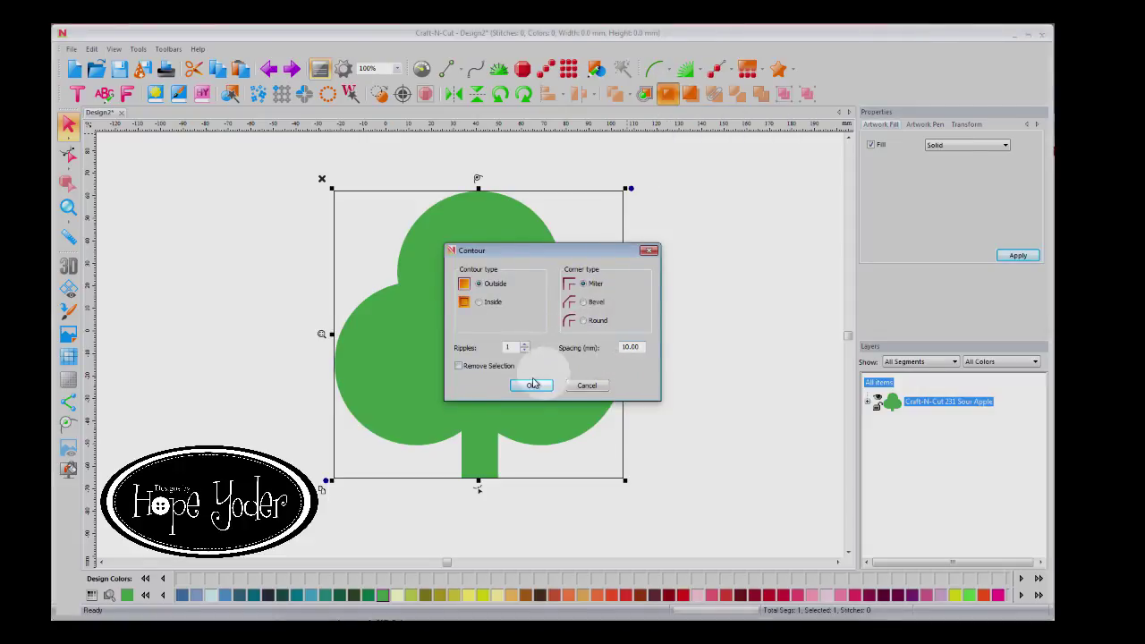
- Combine the club and its contour into one cut-out shape and fill it solid green
click(868, 391)
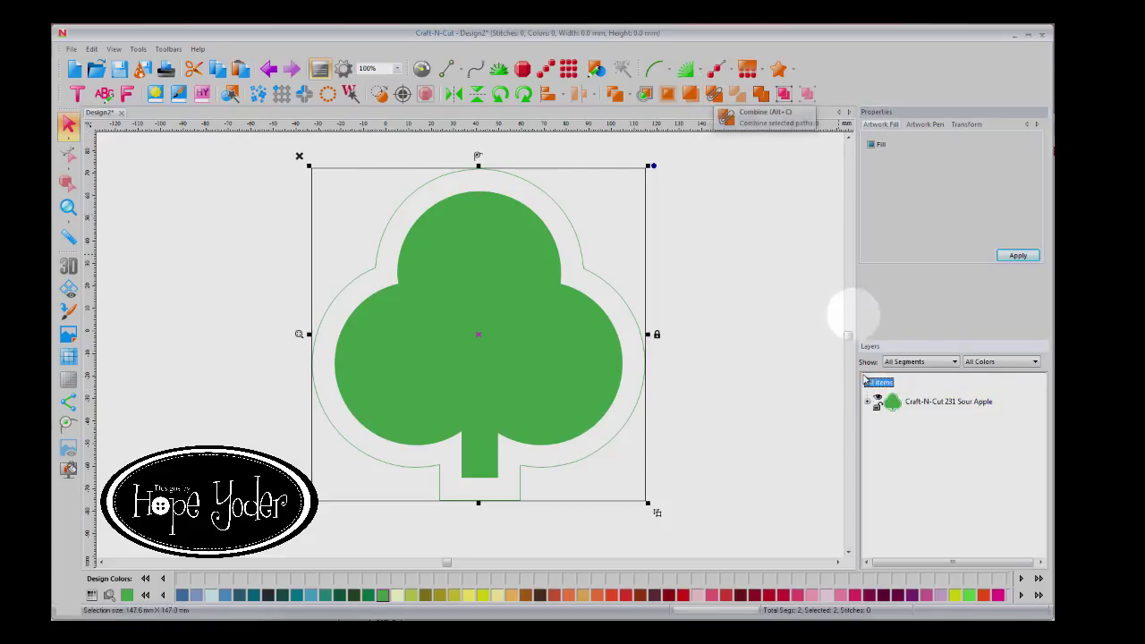
click(866, 402)
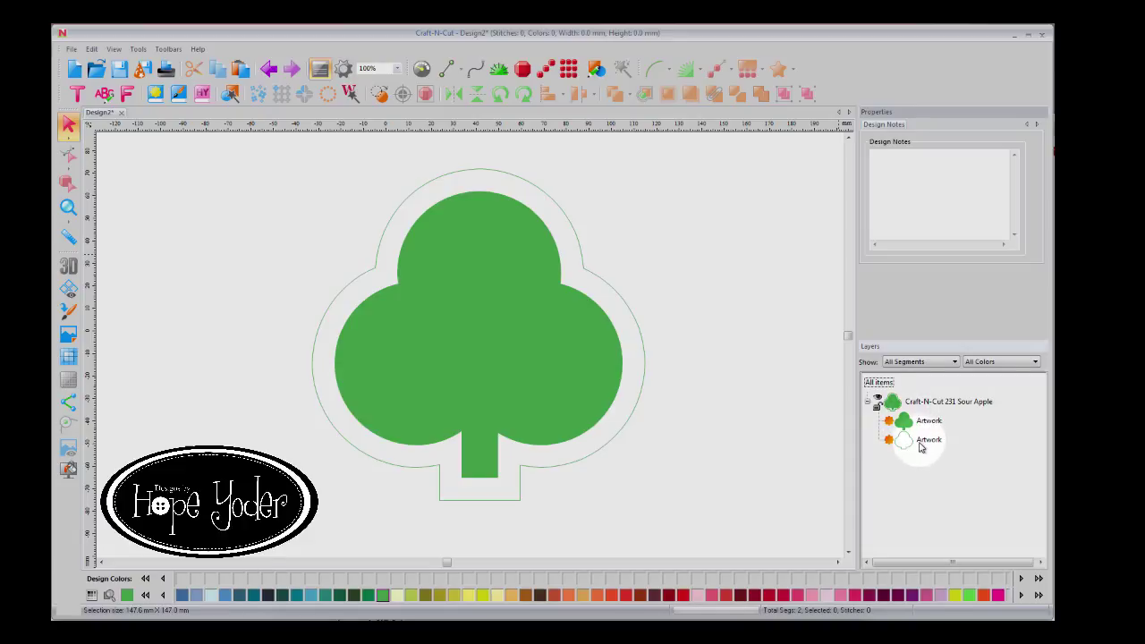
click(916, 402)
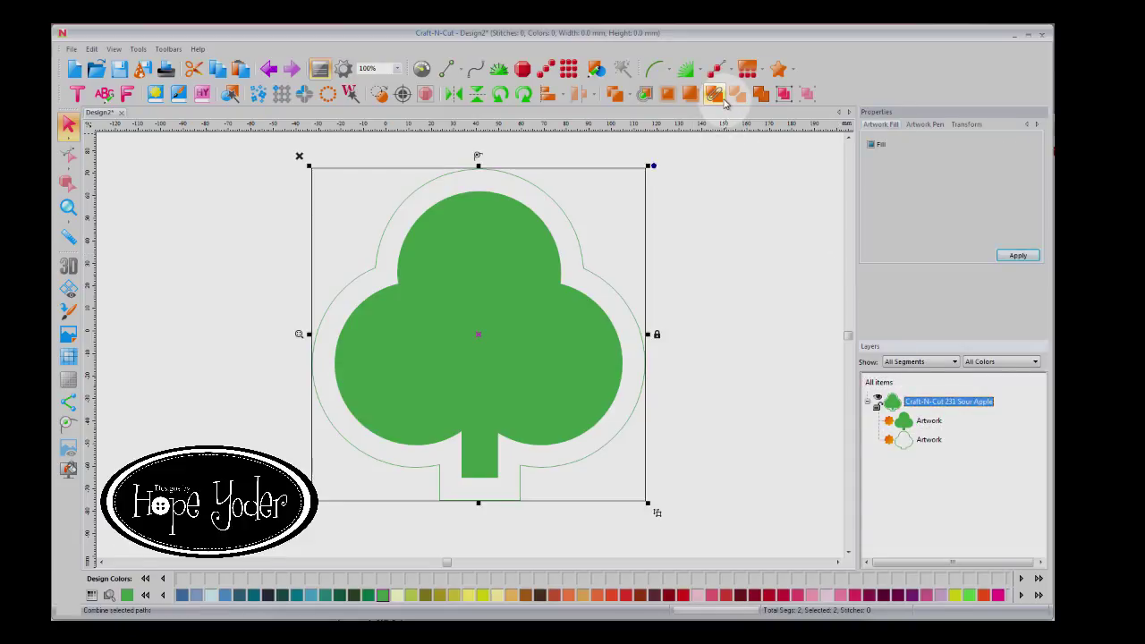
click(718, 99)
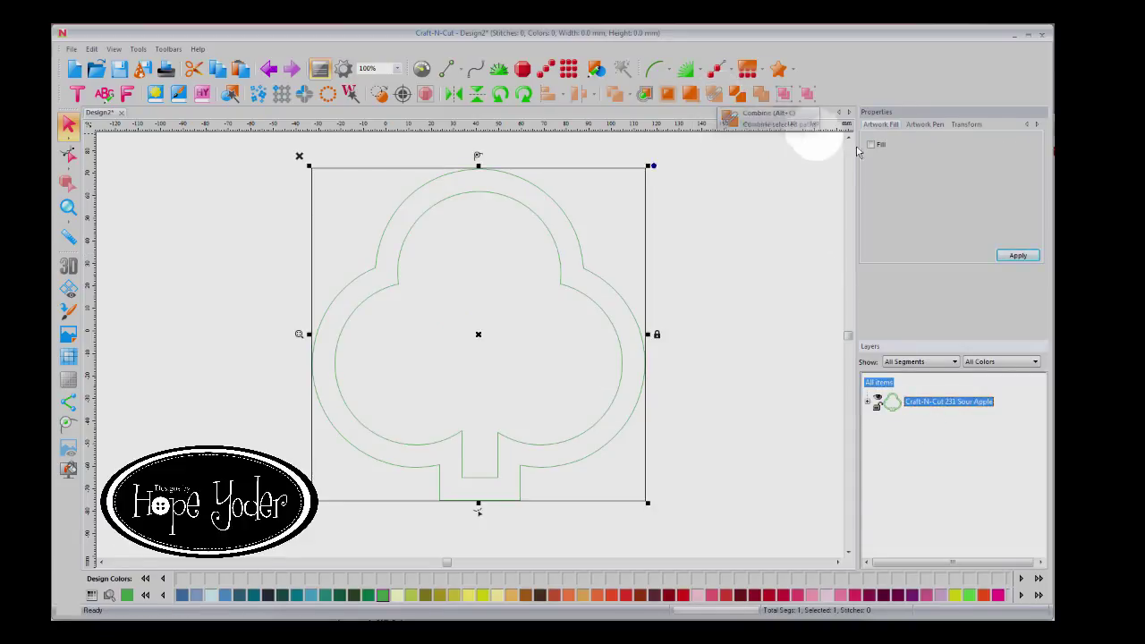
click(870, 144)
click(1008, 260)
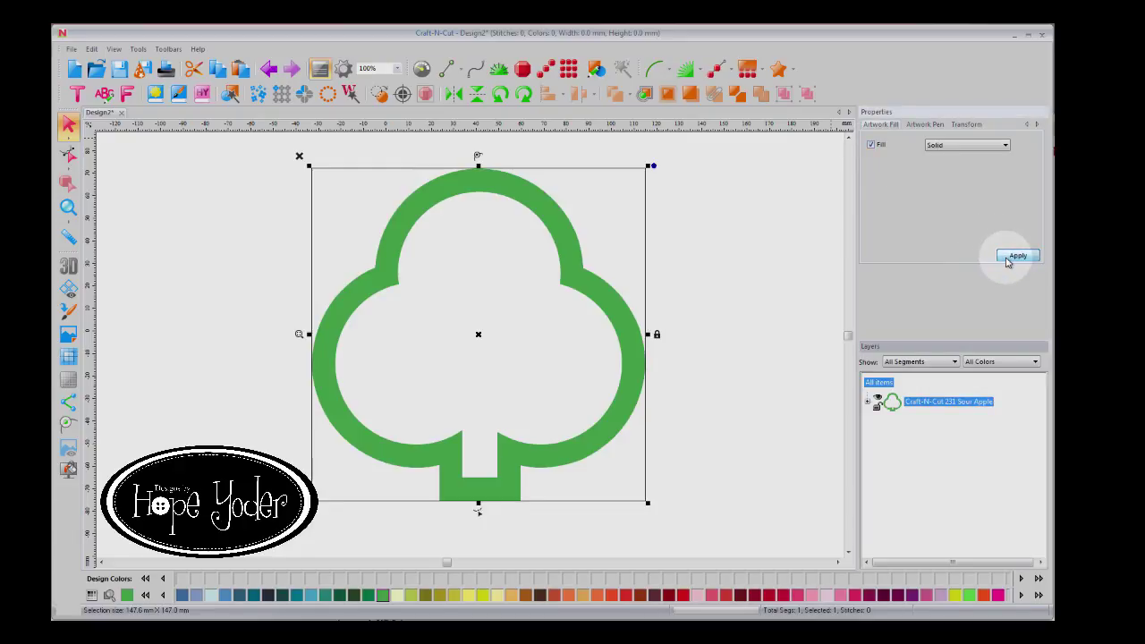
- Add a Default shadow in Irish Green (233) with a 4.0 margin around the club frame
click(690, 95)
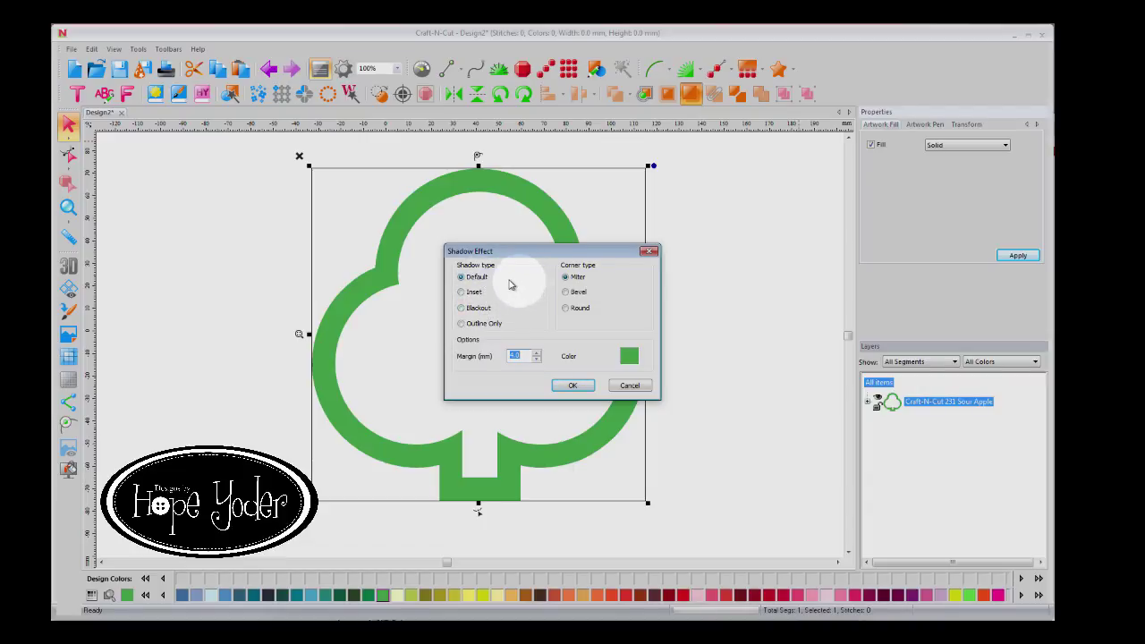
click(624, 355)
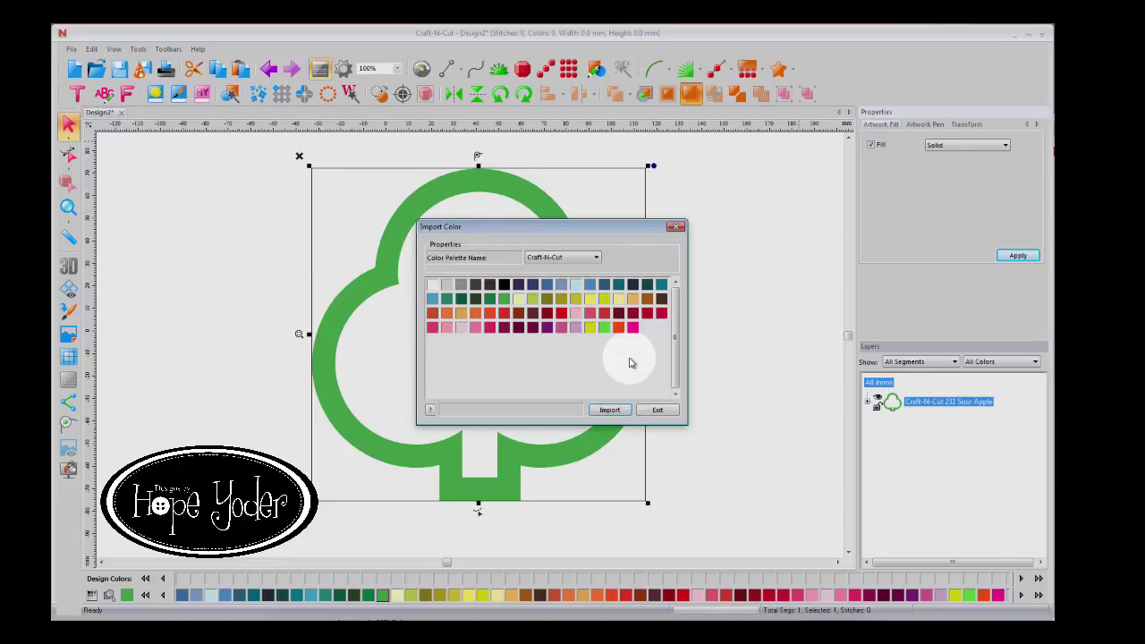
click(489, 299)
click(611, 409)
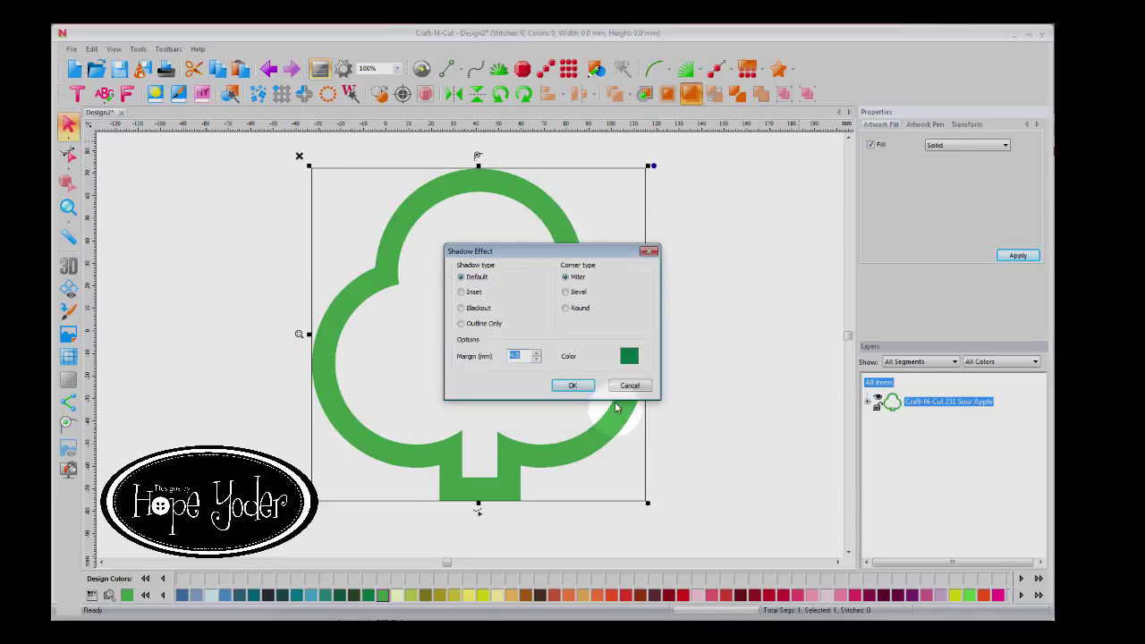
click(515, 355)
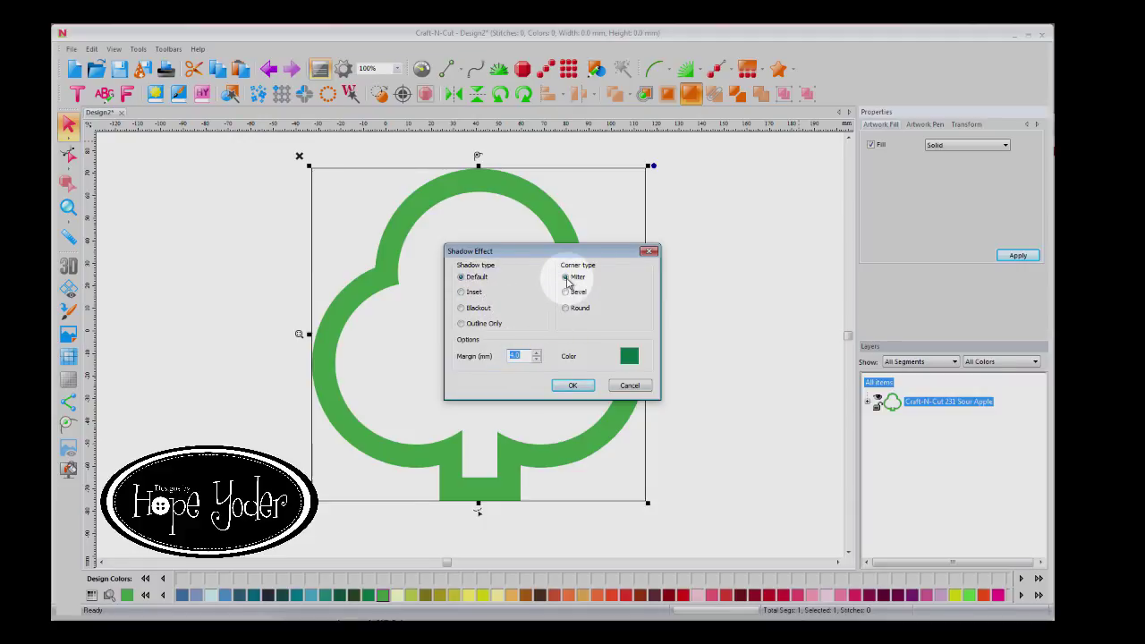
click(569, 385)
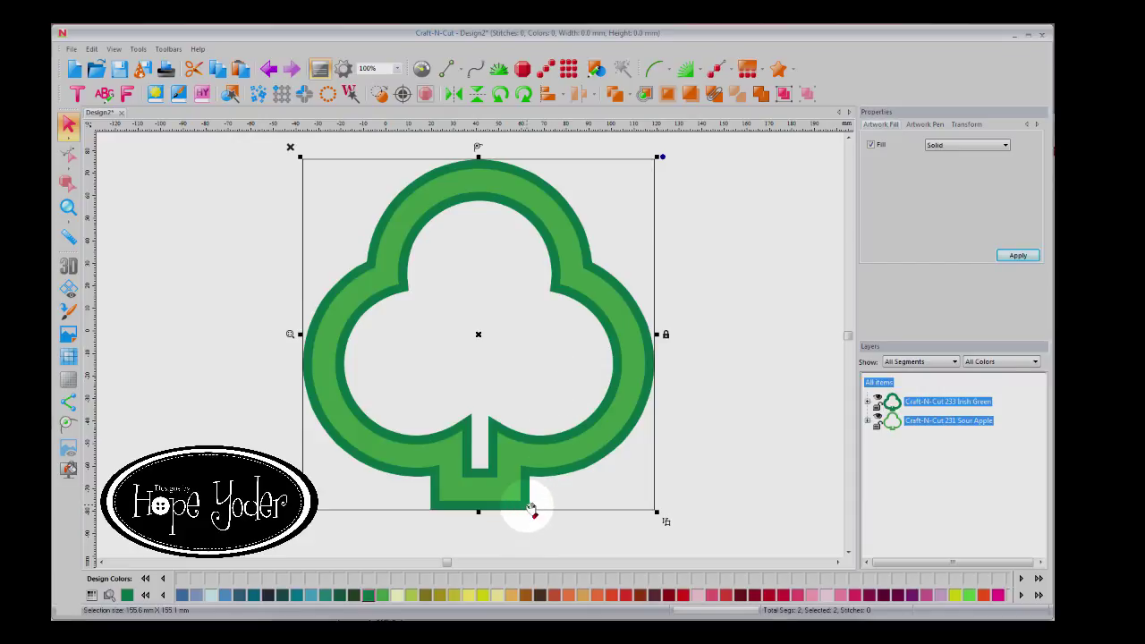
click(866, 402)
click(866, 439)
click(925, 420)
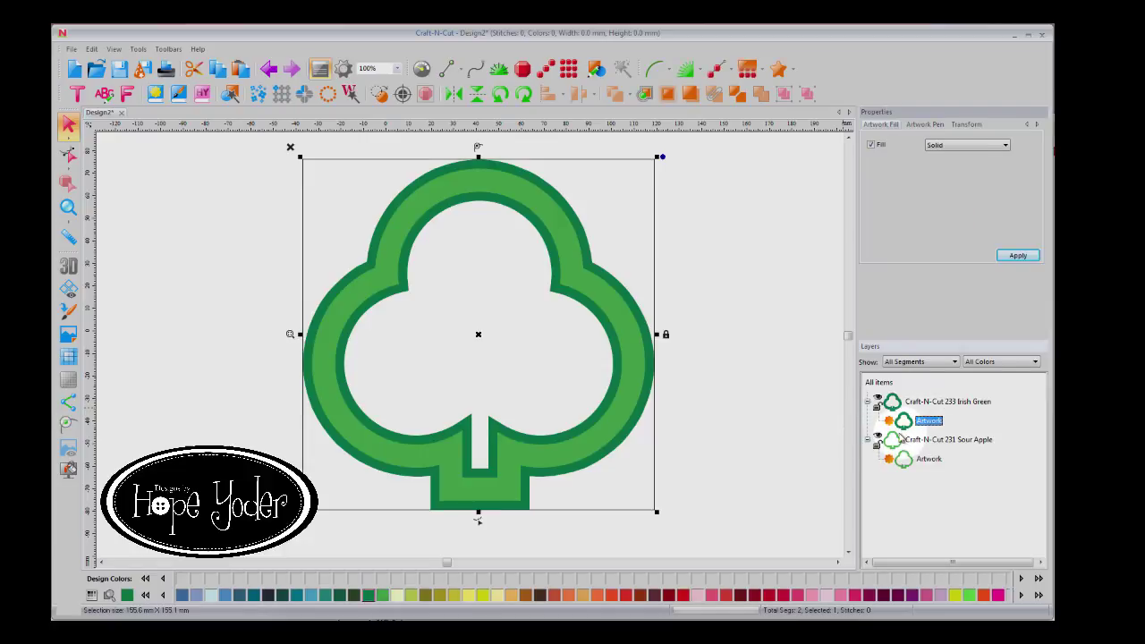
click(877, 437)
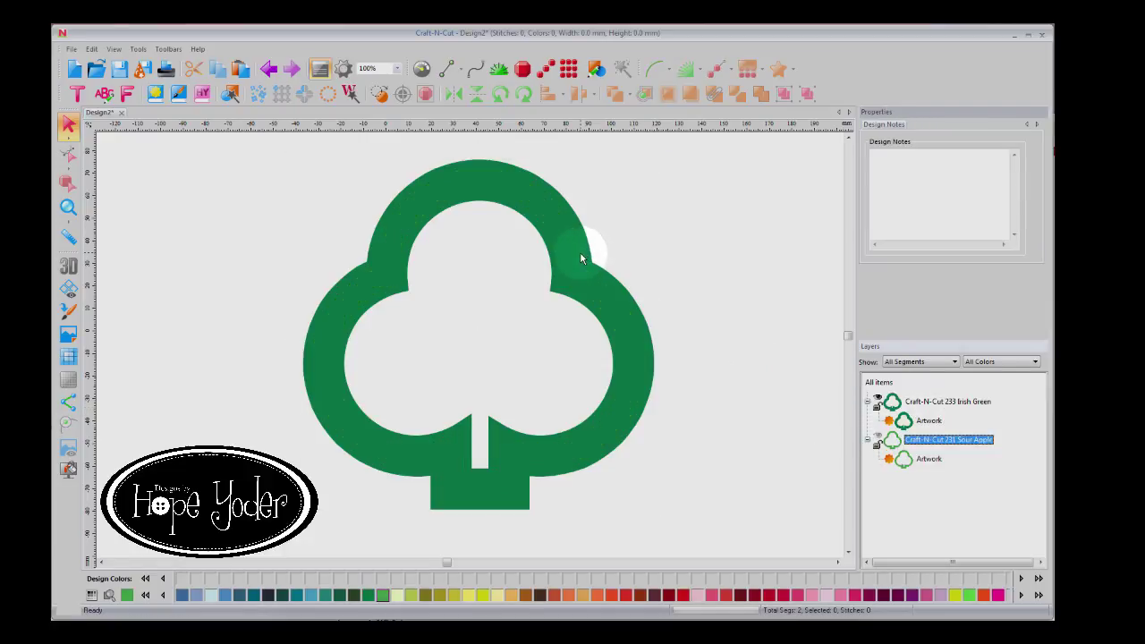
click(879, 439)
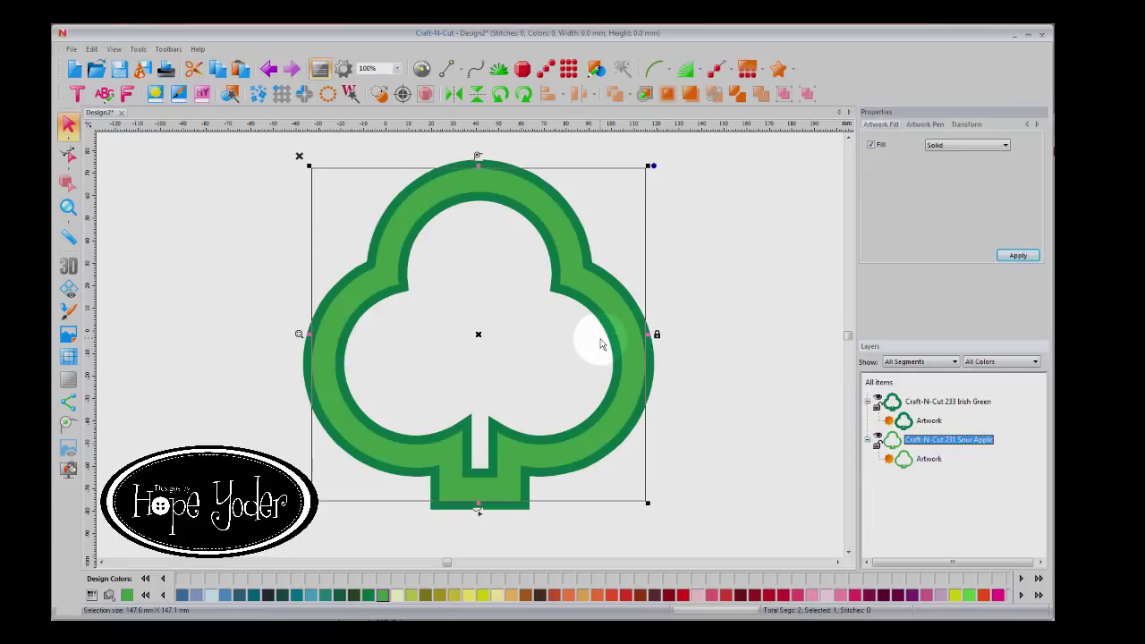
- Undo the last three actions to remove the Irish Green shadow
click(268, 69)
click(268, 69)
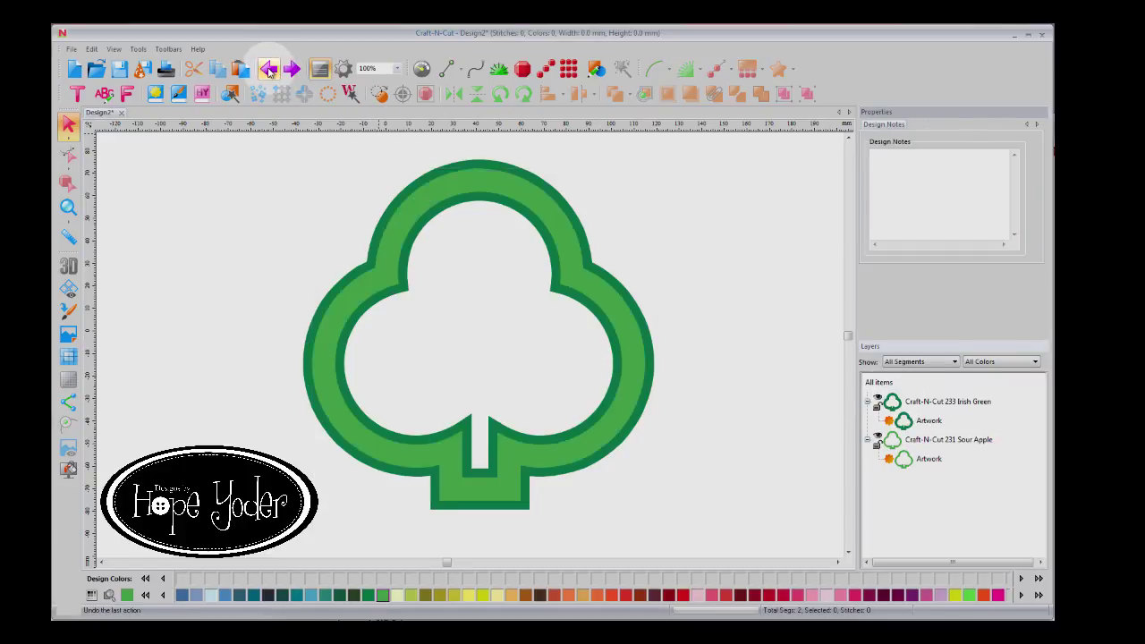
click(268, 68)
- Give the Sour Apple frame a bevel-cornered dark green shadow with a 4.0 mm margin
click(935, 402)
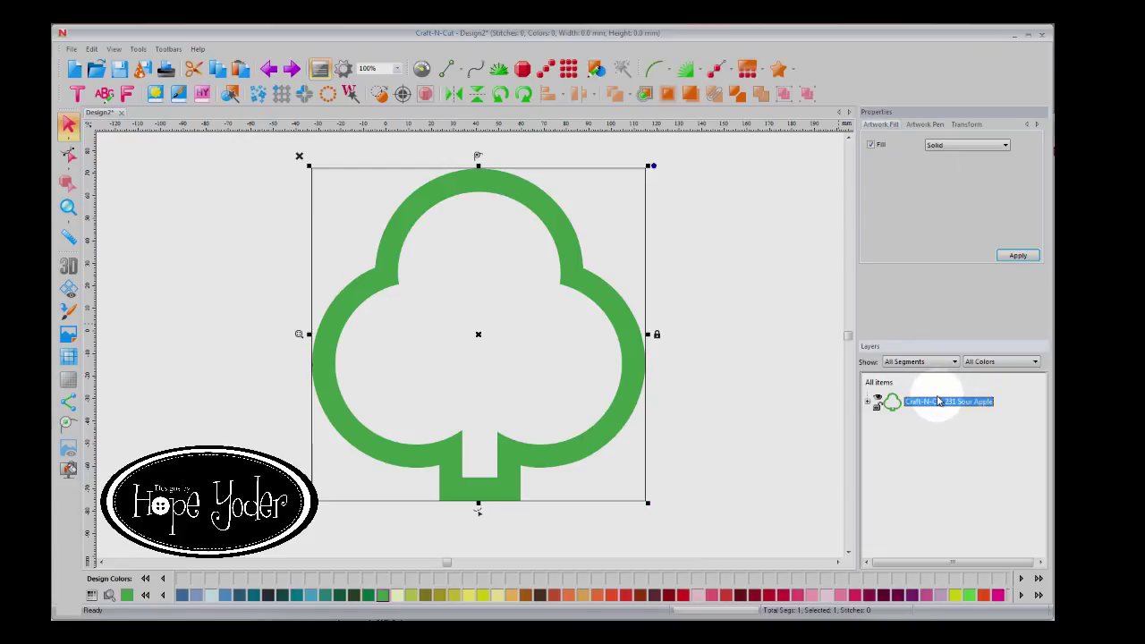
click(691, 94)
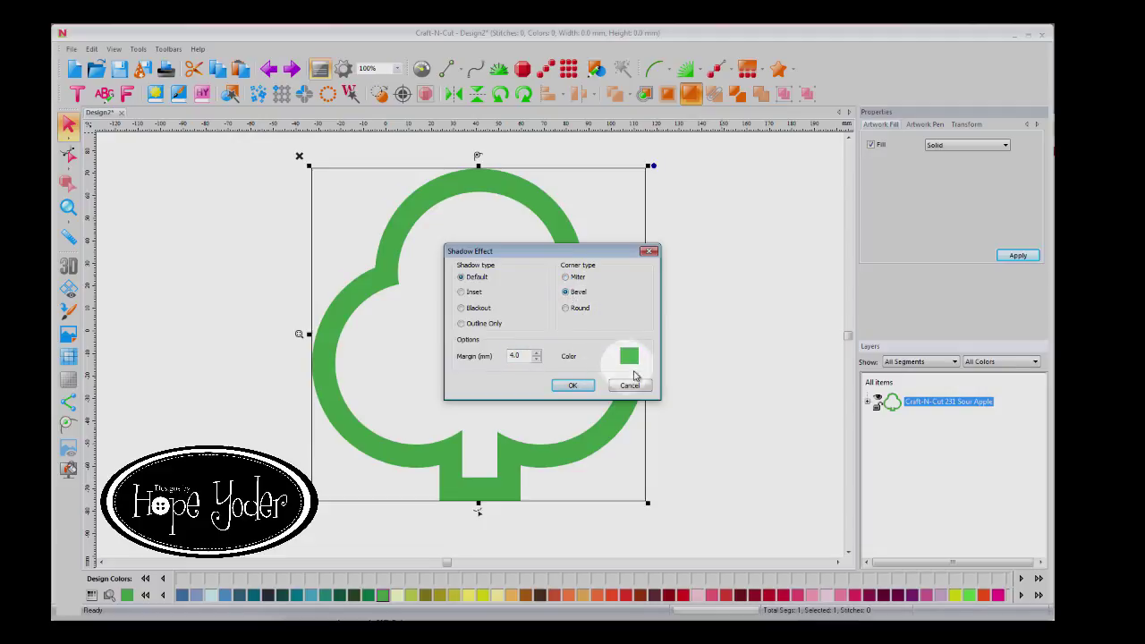
click(629, 356)
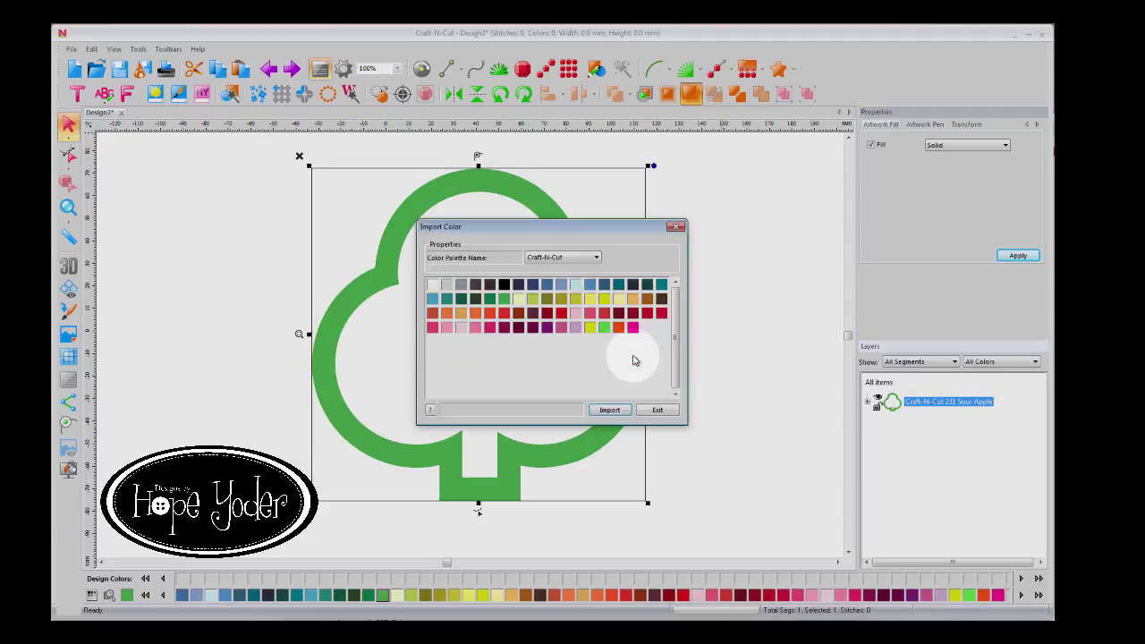
click(489, 299)
click(609, 409)
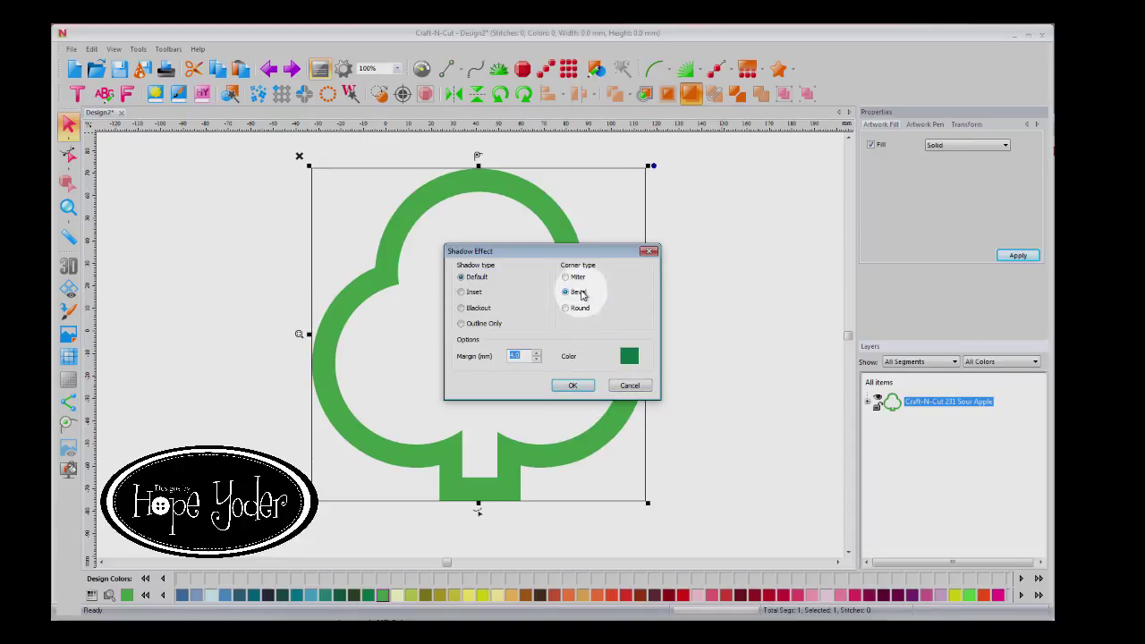
click(574, 385)
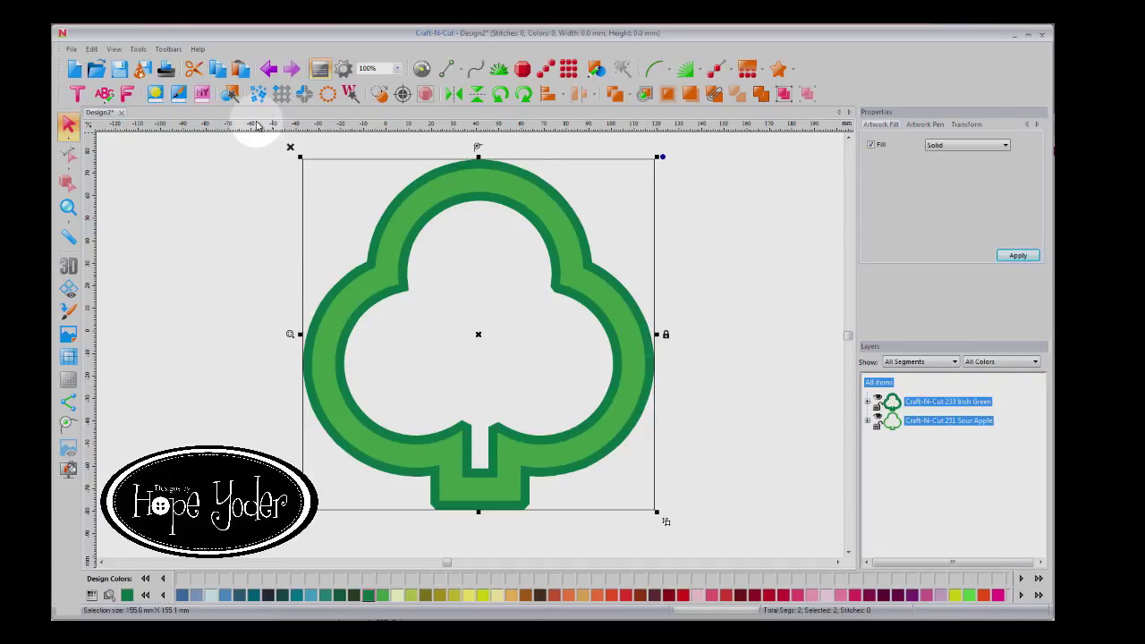
- Swap the bevelled shadow for a round-cornered Irish Green one, then undo that too
click(268, 70)
click(898, 406)
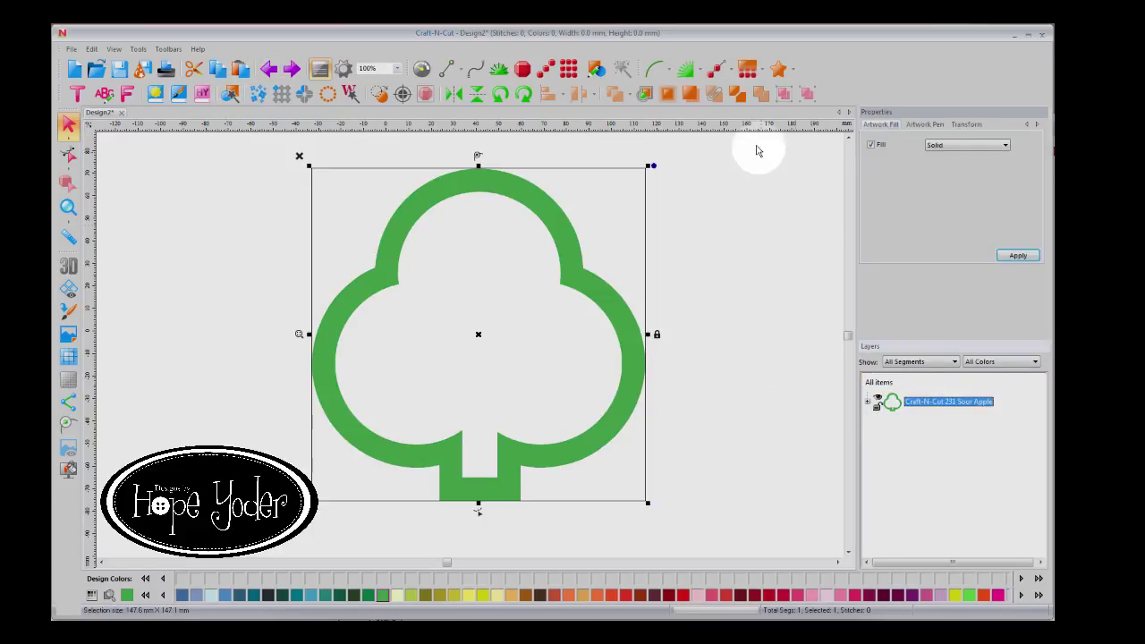
click(691, 95)
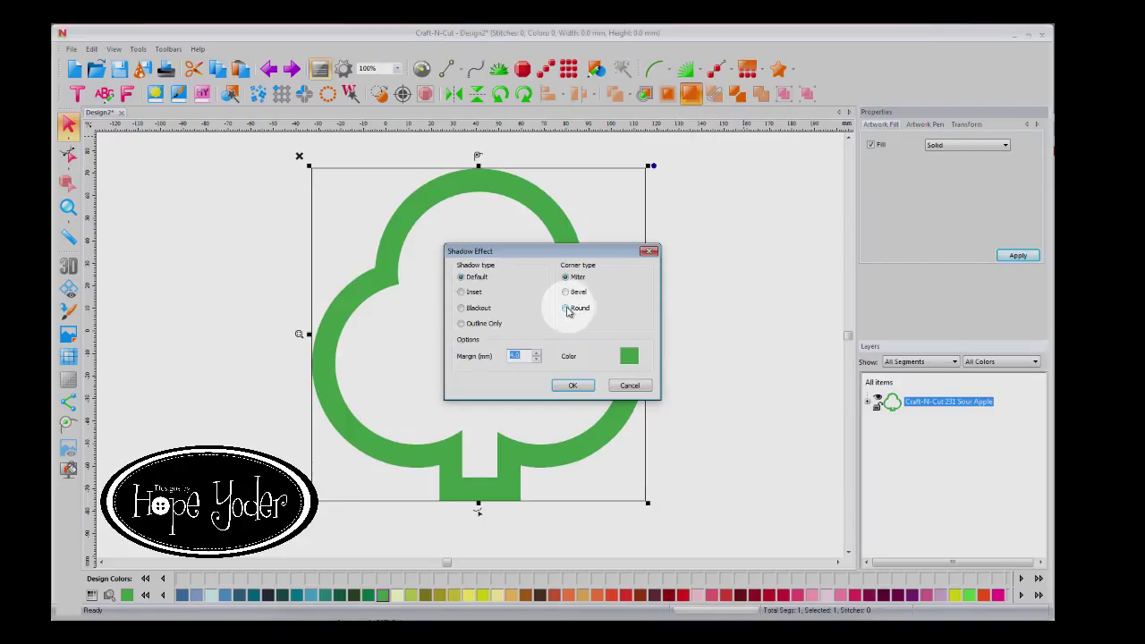
click(628, 356)
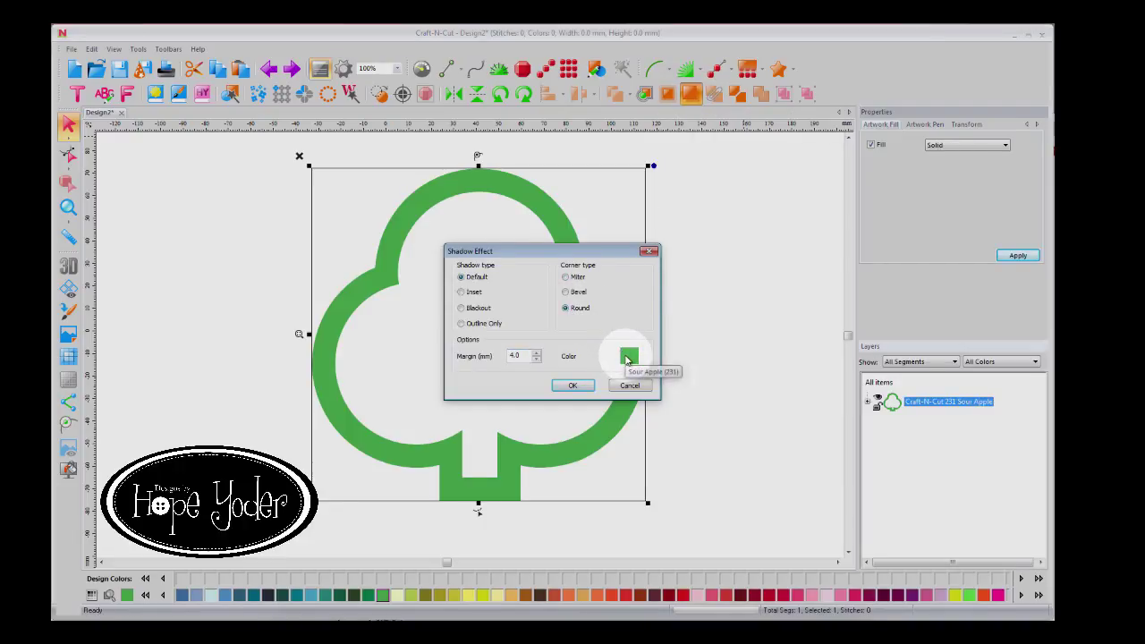
click(489, 297)
click(610, 411)
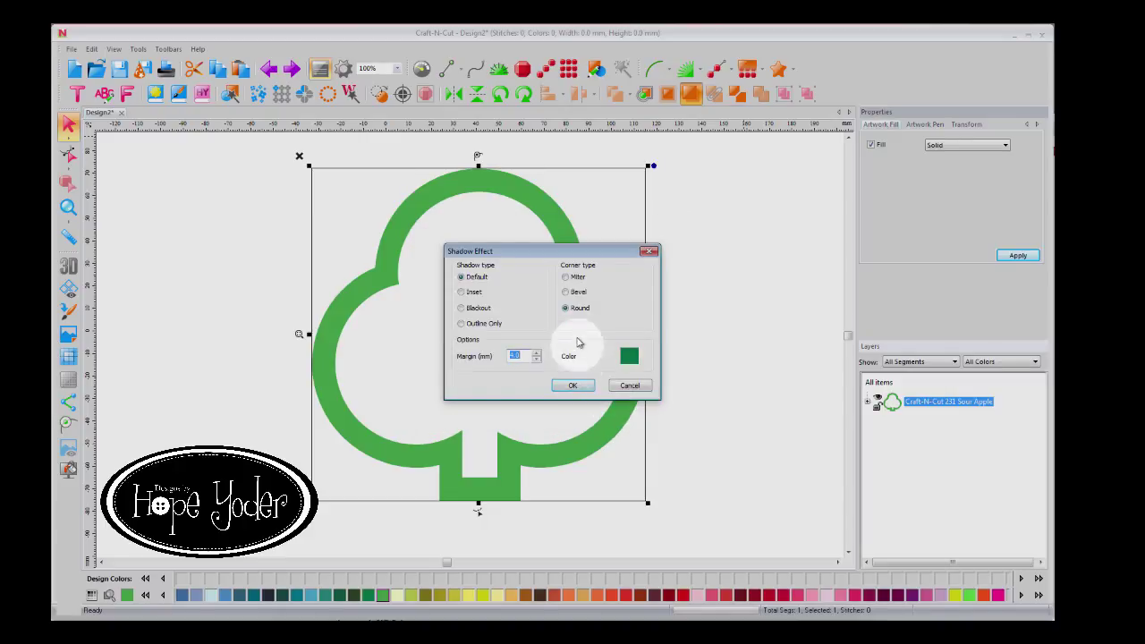
click(577, 386)
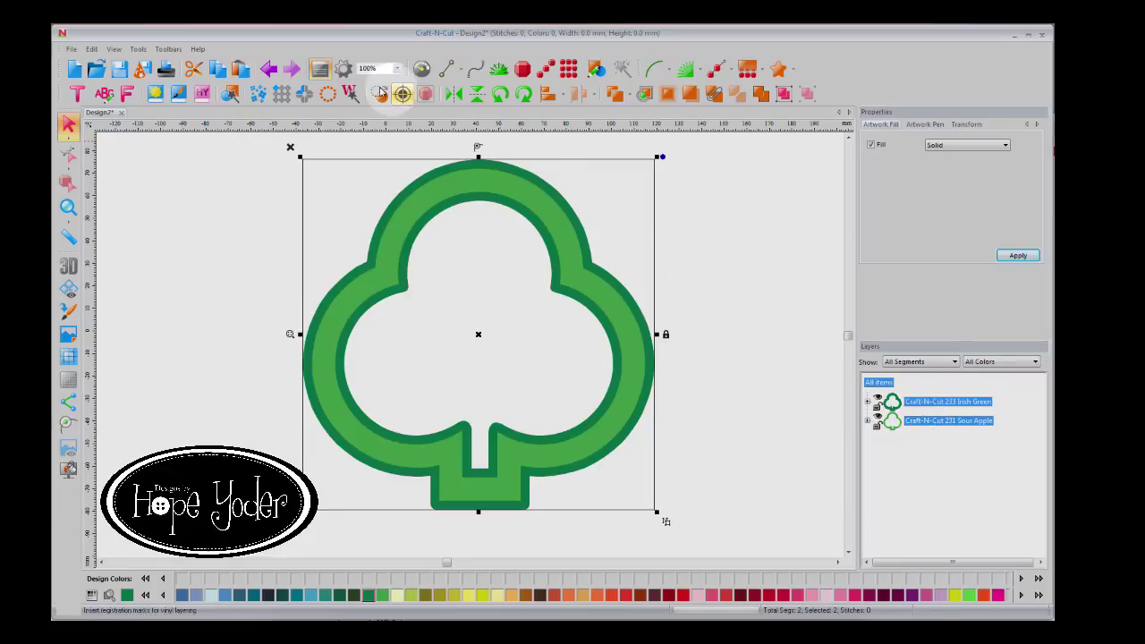
click(268, 68)
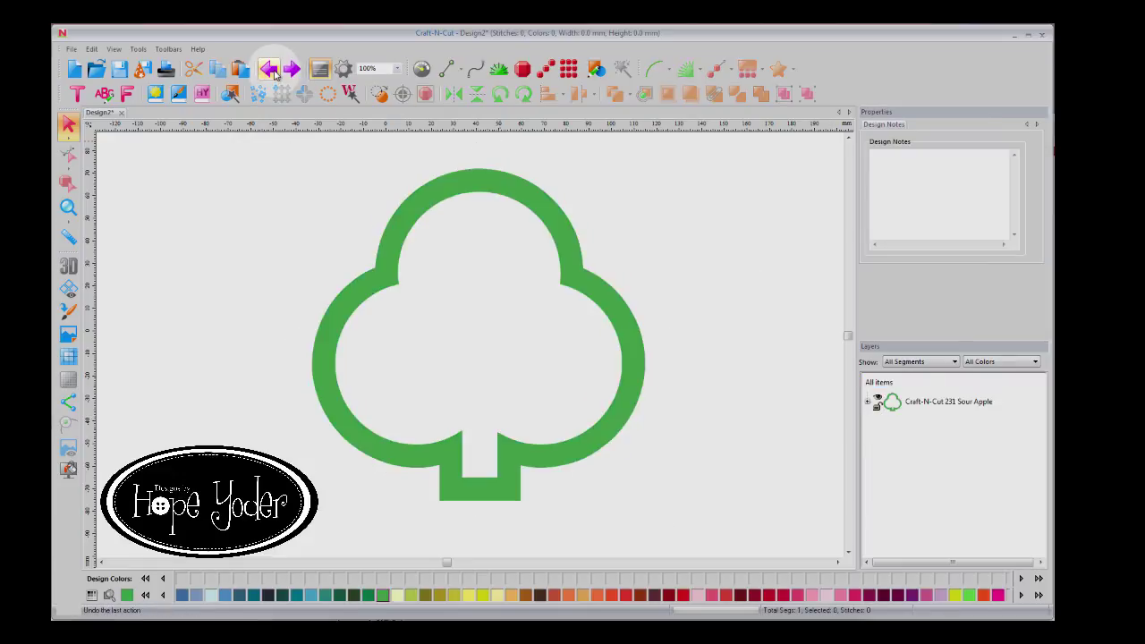
- Give the Sour Apple club frame an Inset shadow in Irish Green
click(900, 399)
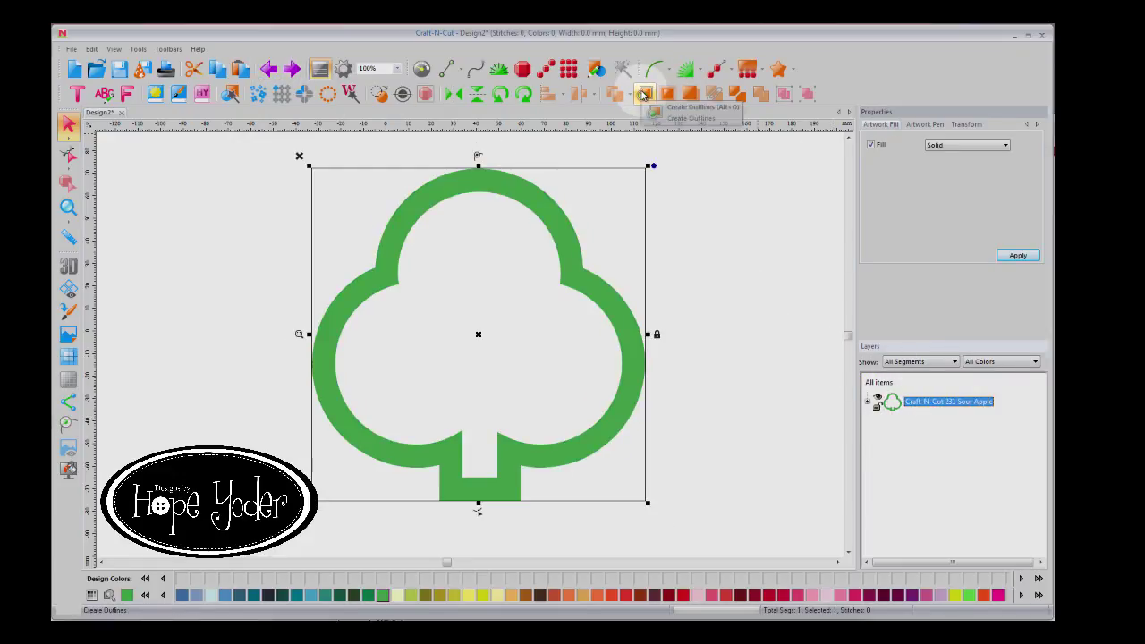
click(689, 94)
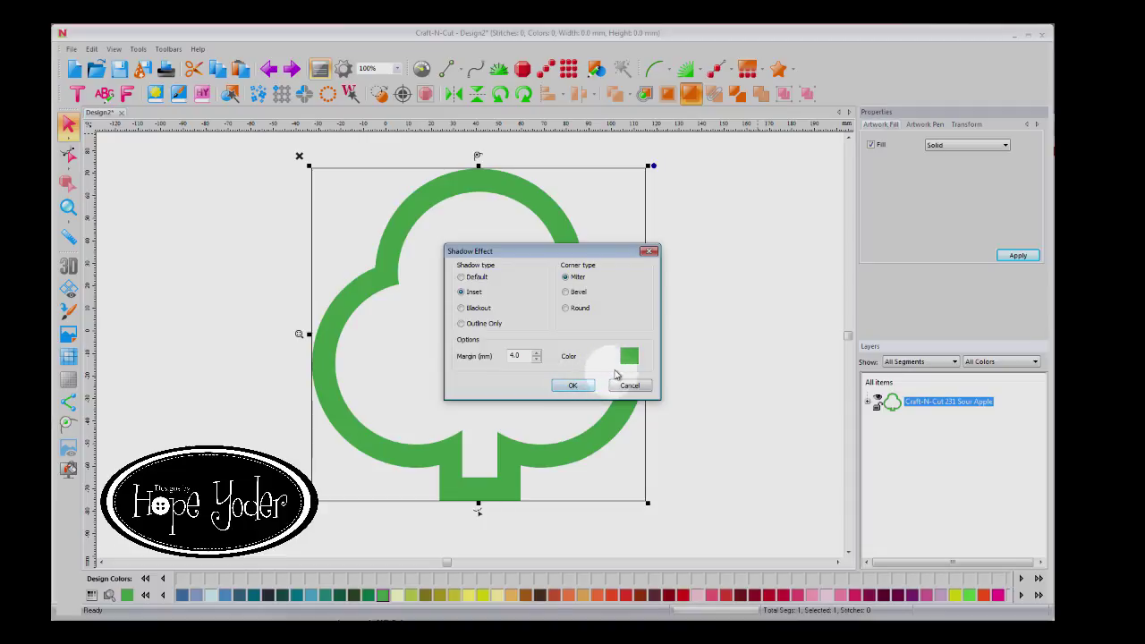
click(630, 357)
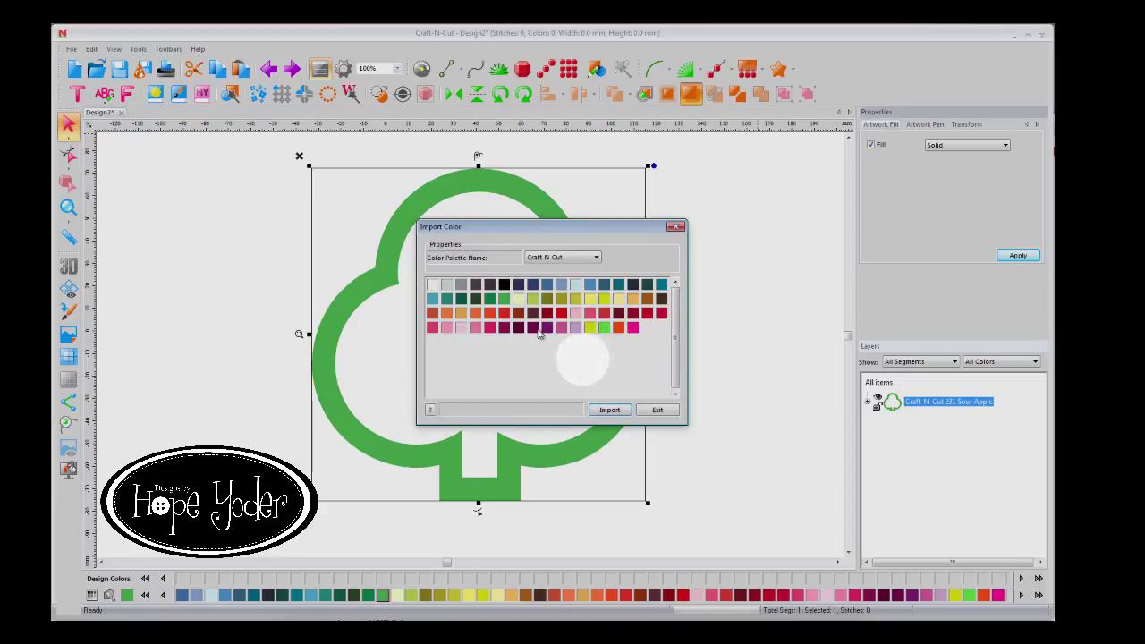
click(491, 300)
click(608, 407)
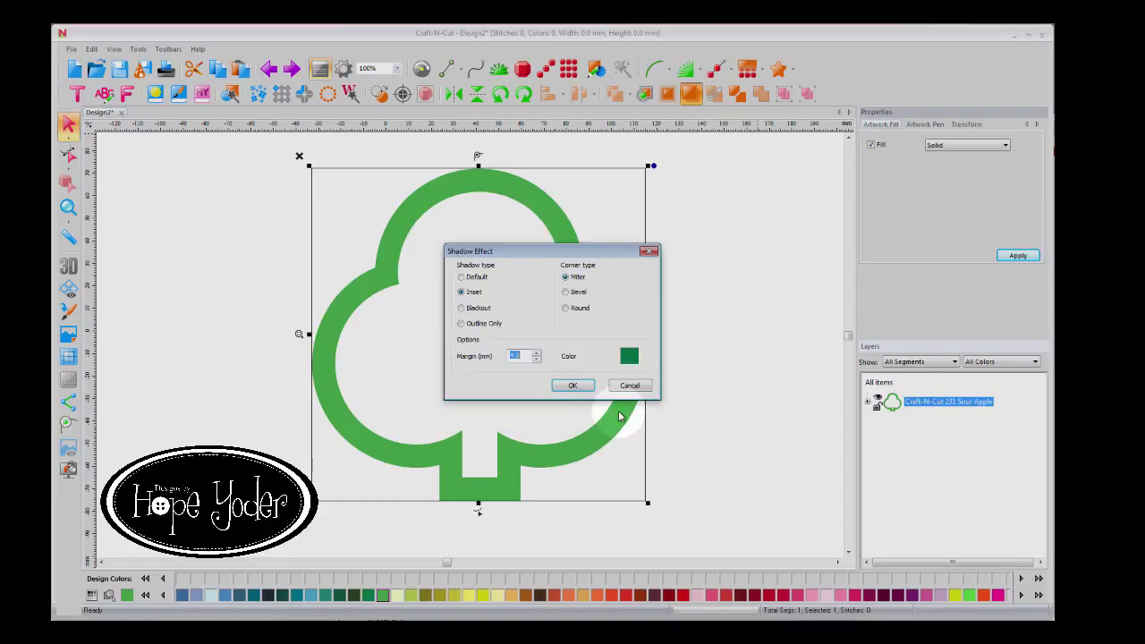
click(575, 386)
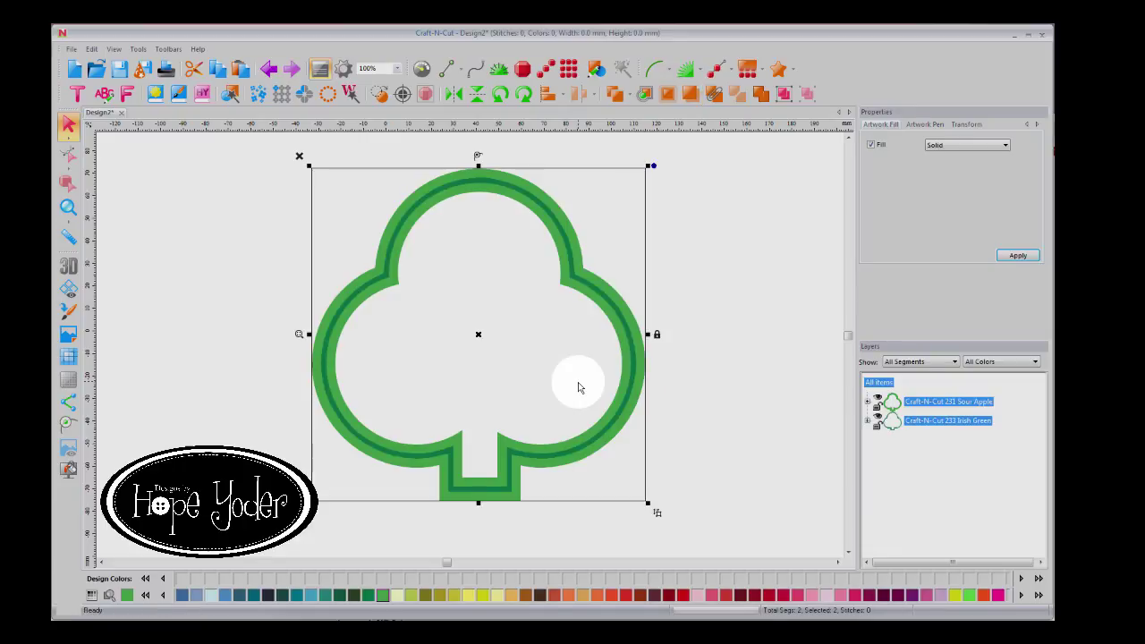
- Drag the Sour Apple frame aside to inspect the inset shadow, then undo the move and shadow
click(933, 401)
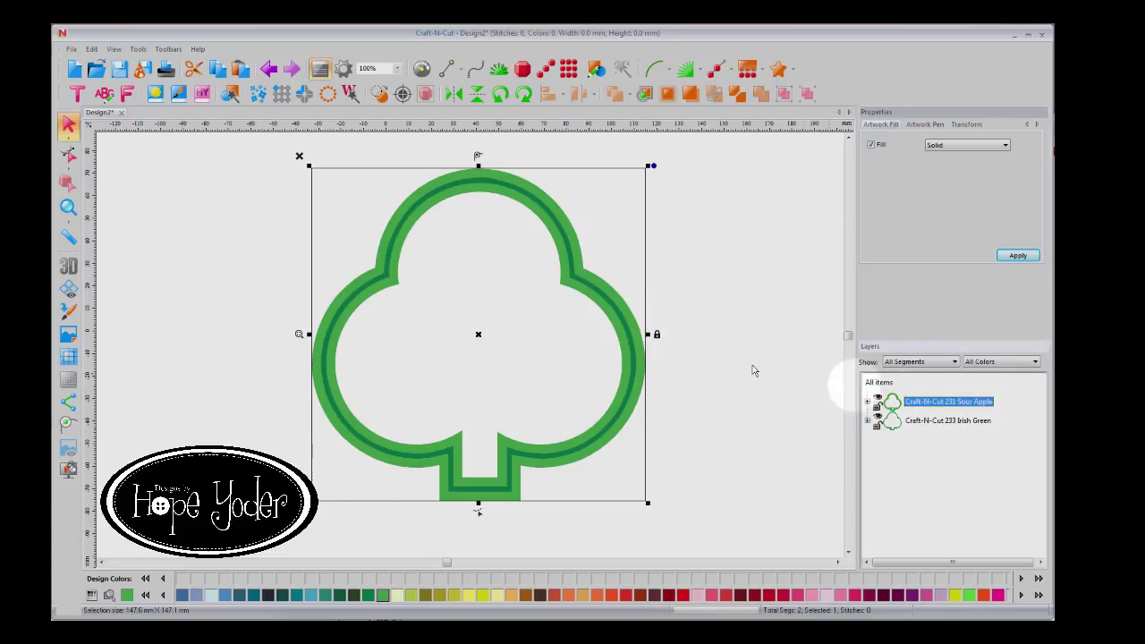
drag(634, 364, 754, 374)
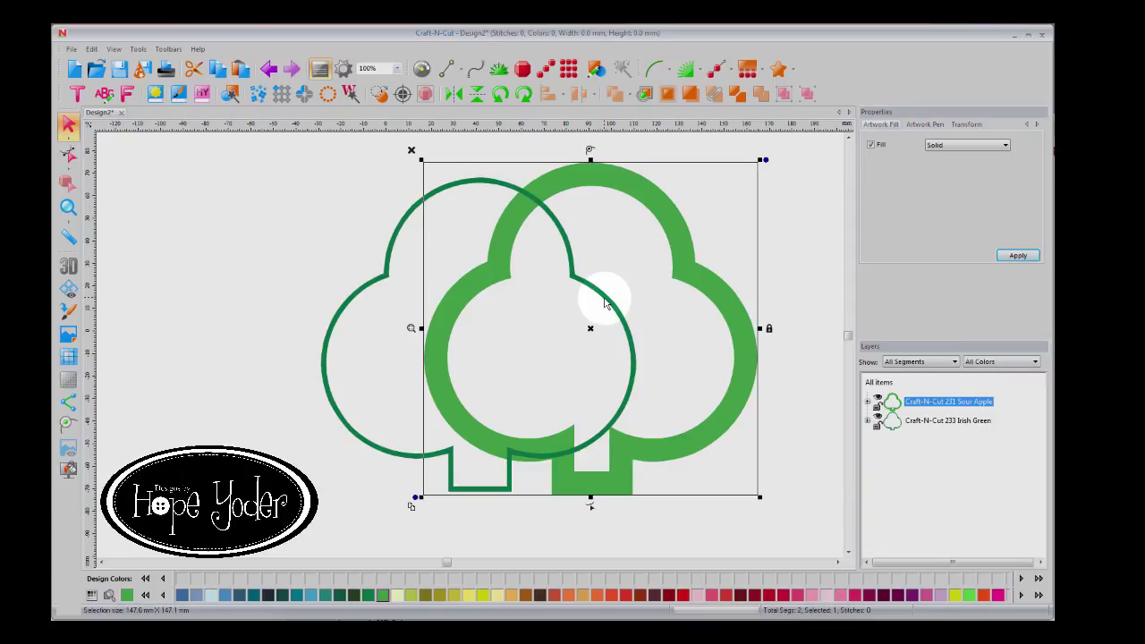
click(268, 69)
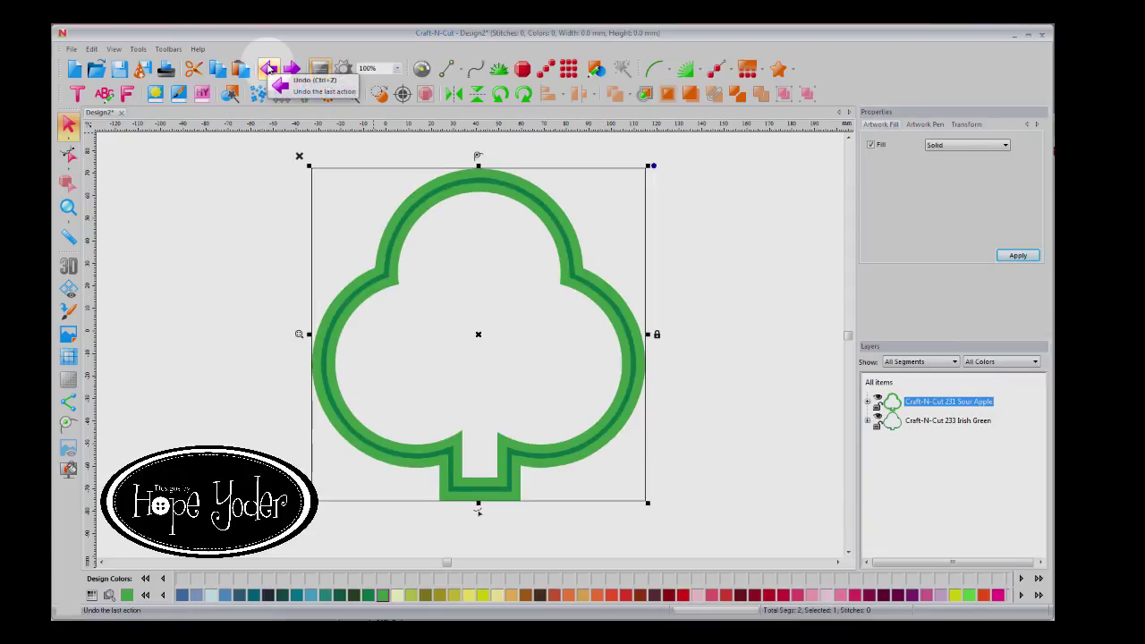
click(268, 69)
- Apply an Irish Green Blackout shadow to the Sour Apple club frame
click(917, 401)
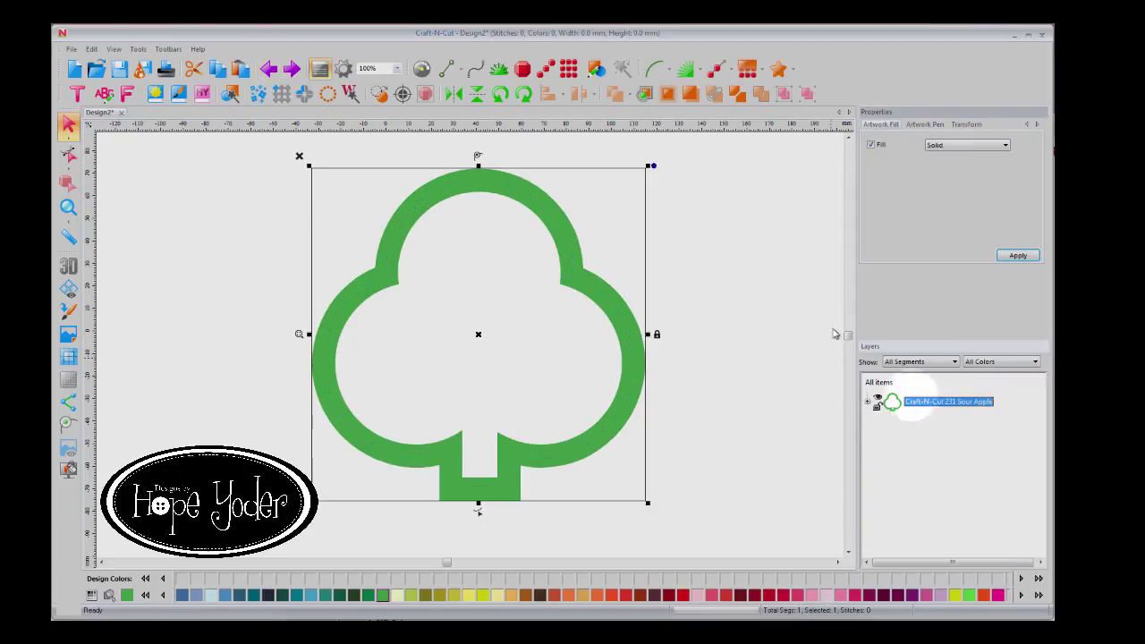
click(689, 96)
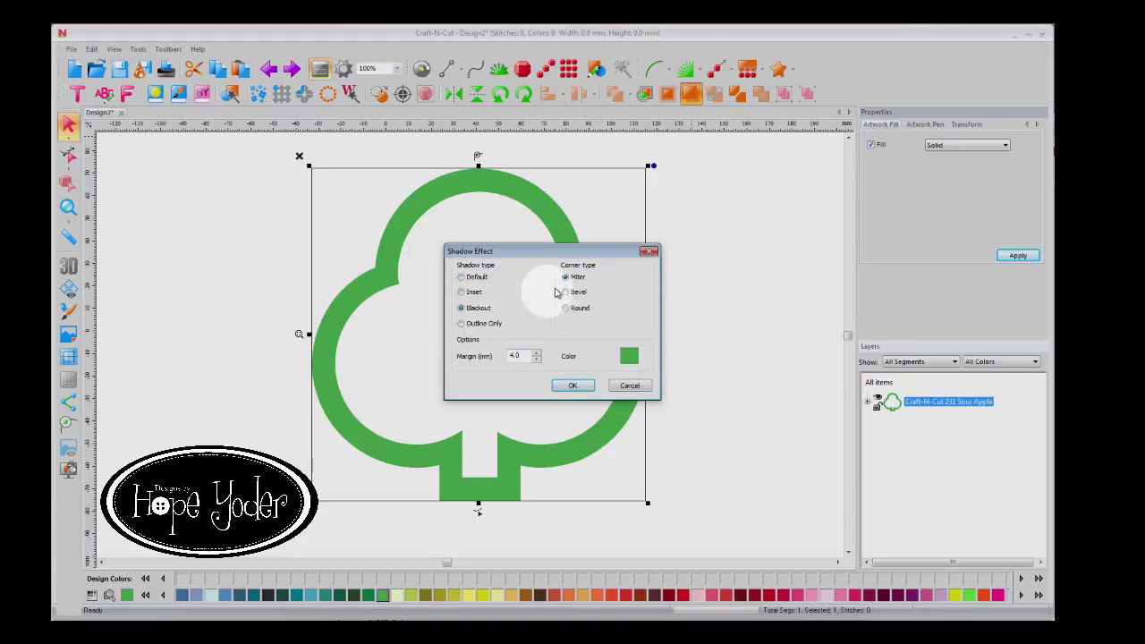
click(632, 357)
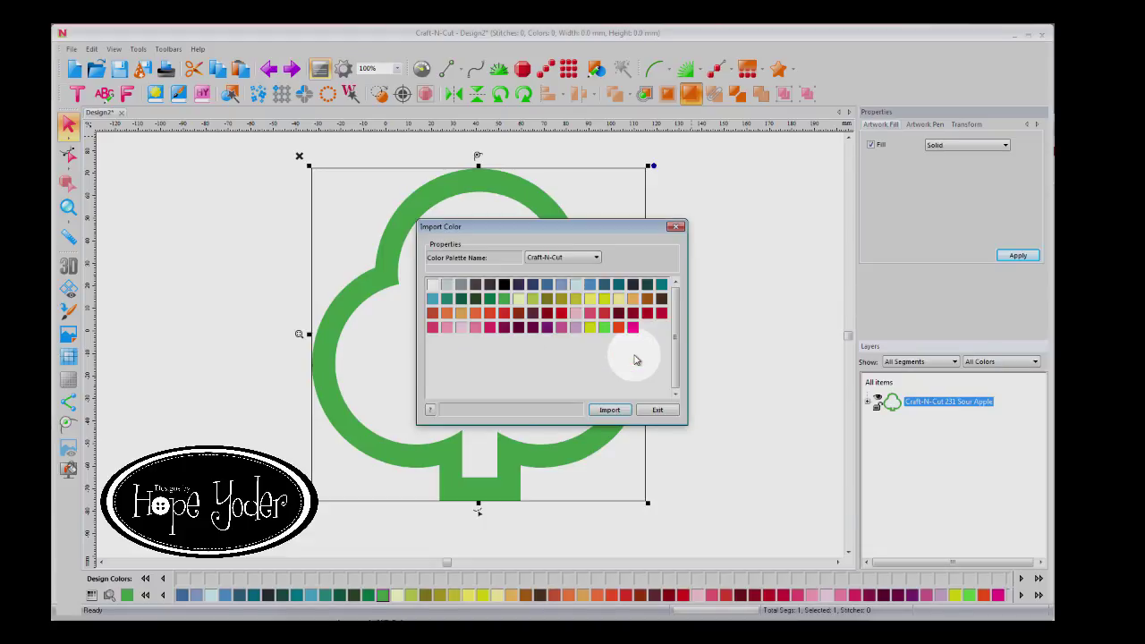
click(609, 410)
click(572, 390)
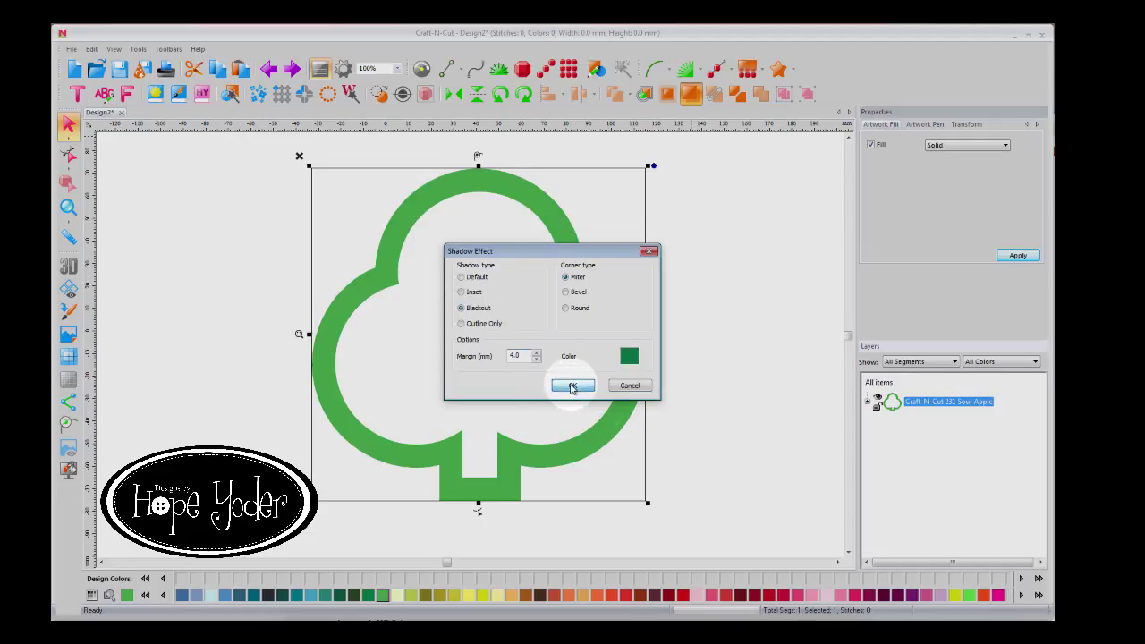
- Separate the pieces, moving the Sour Apple frame right and the Irish Green blackout shape left
click(945, 426)
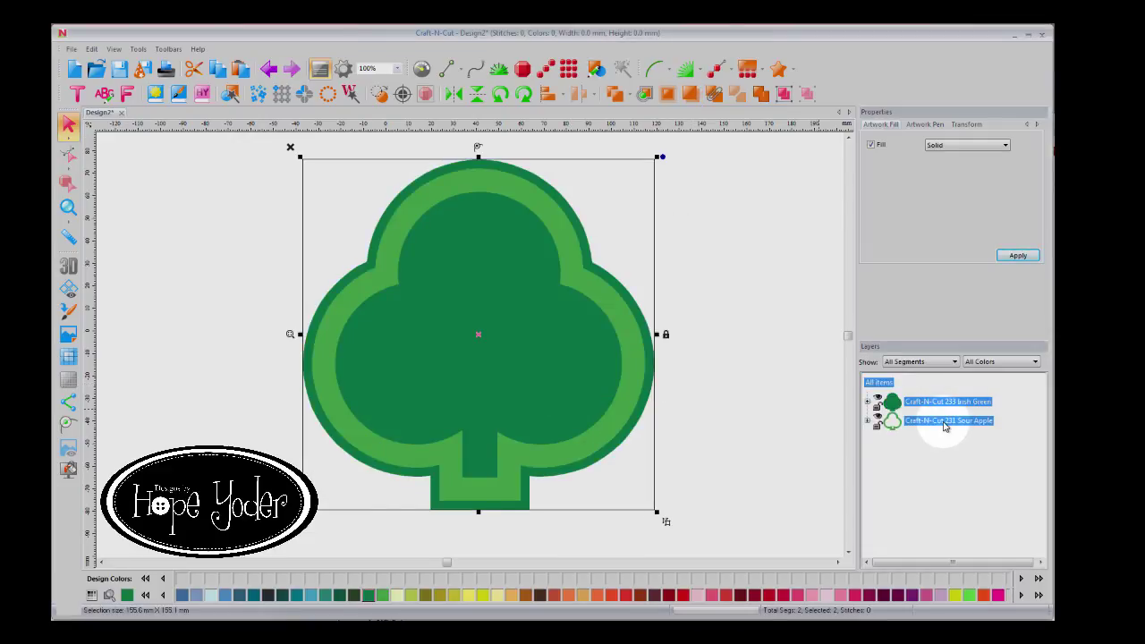
click(733, 379)
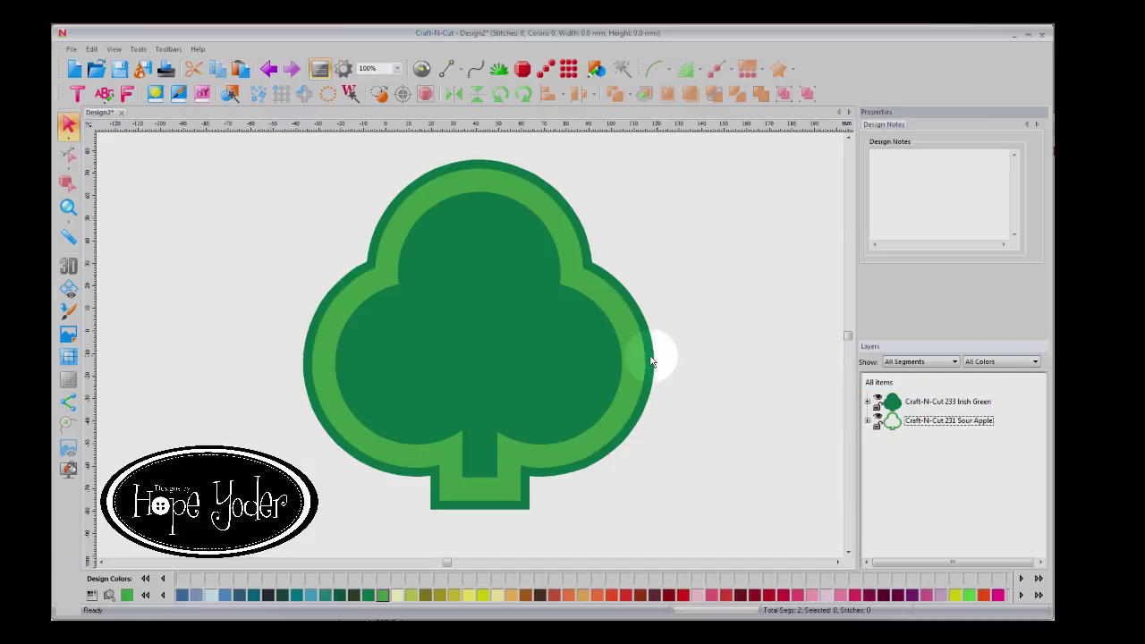
drag(651, 356, 894, 356)
drag(510, 272, 402, 251)
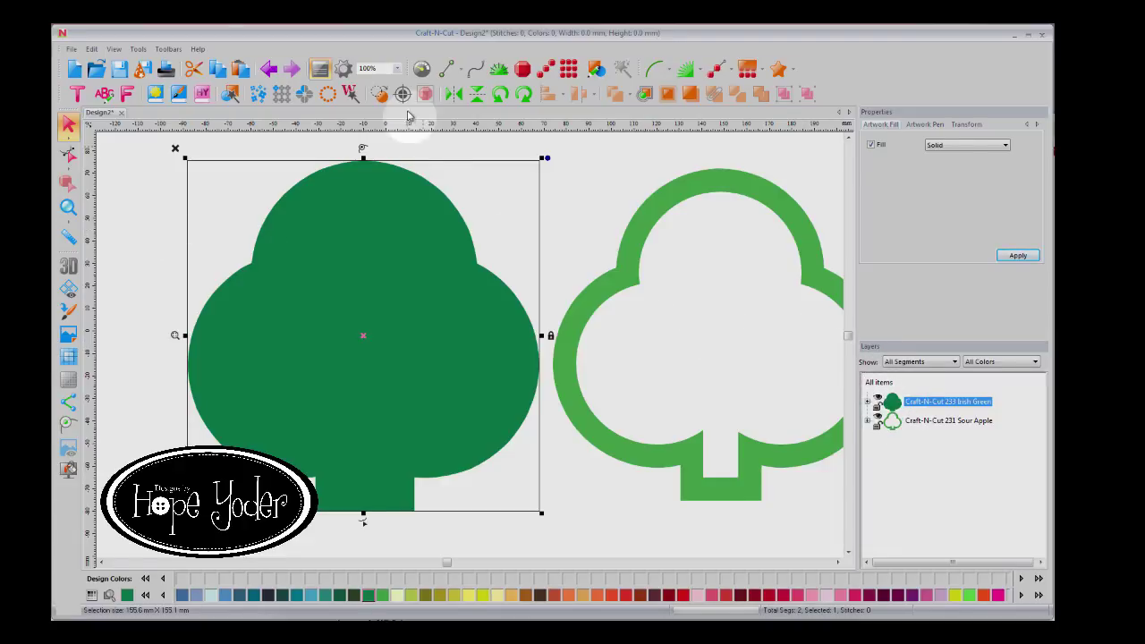
- Undo both moves and the Irish Green blackout shadow, leaving the Sour Apple frame alone
click(269, 68)
click(268, 69)
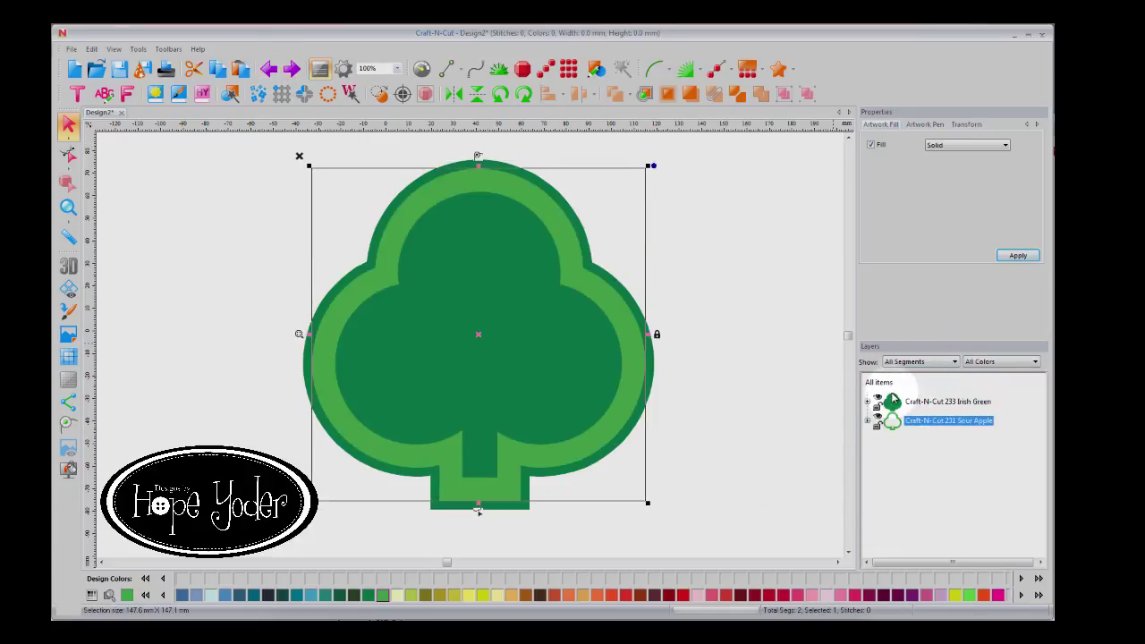
click(268, 70)
click(268, 70)
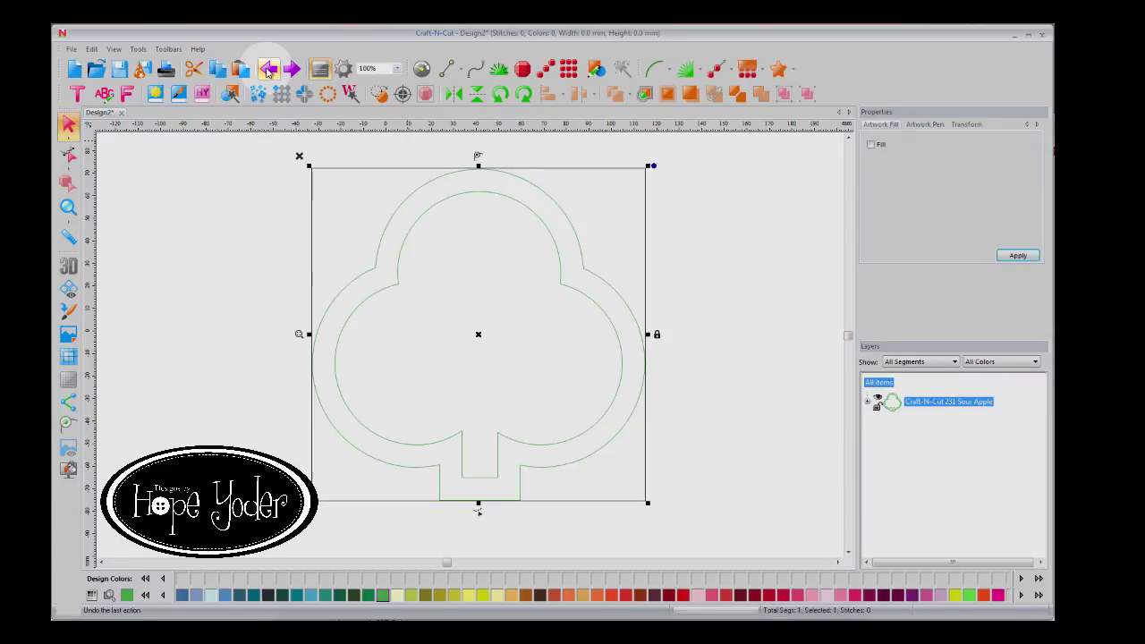
click(292, 68)
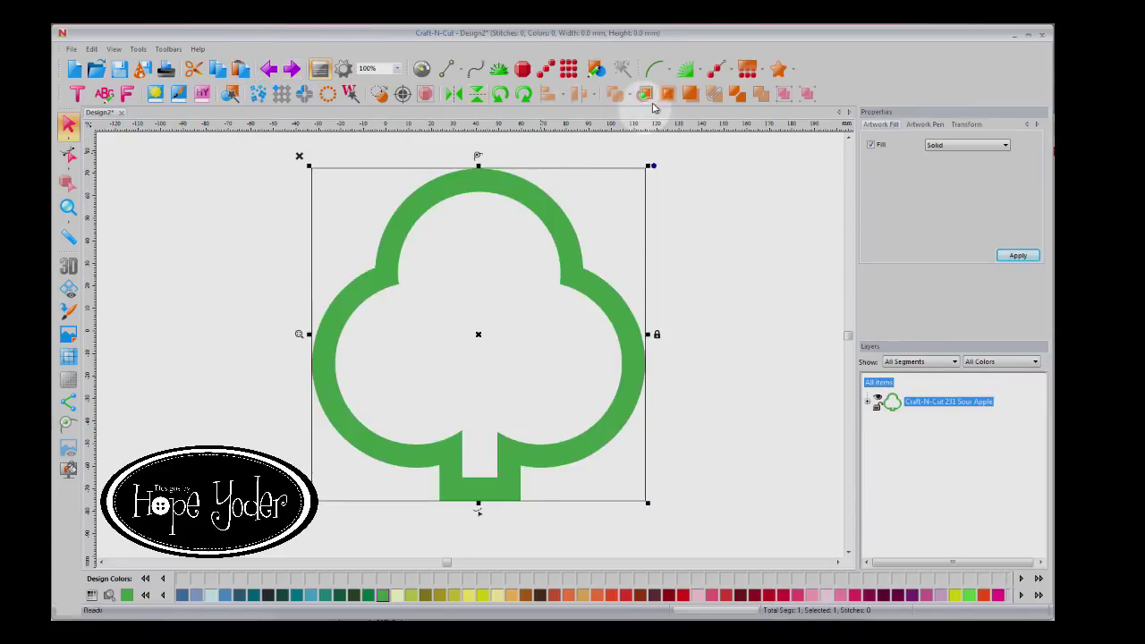
click(690, 93)
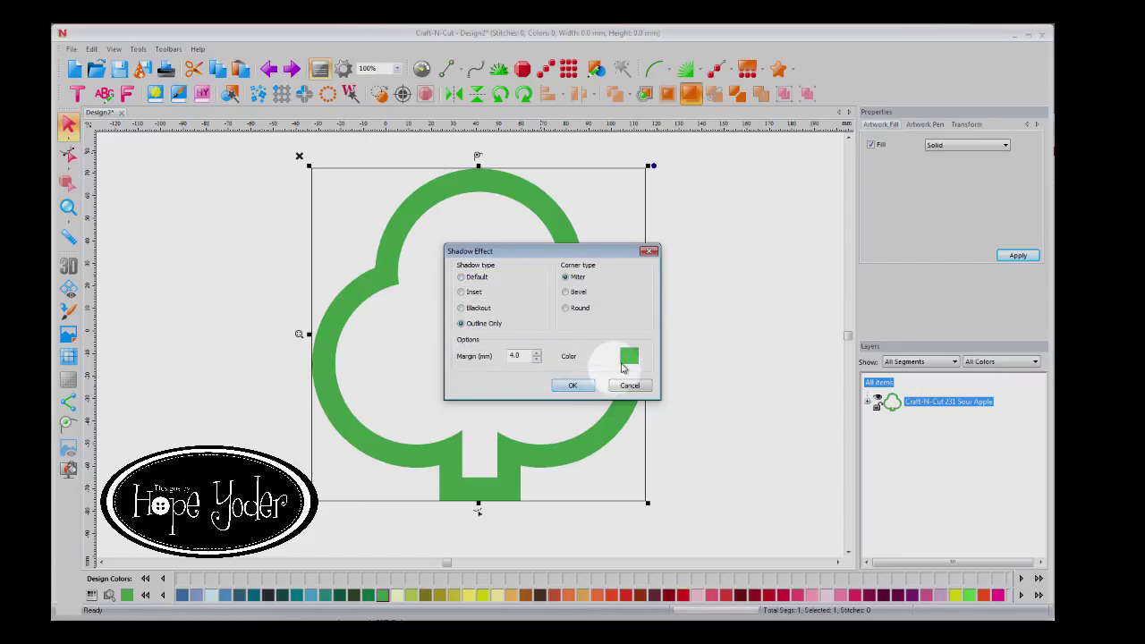
click(629, 356)
click(491, 301)
click(609, 410)
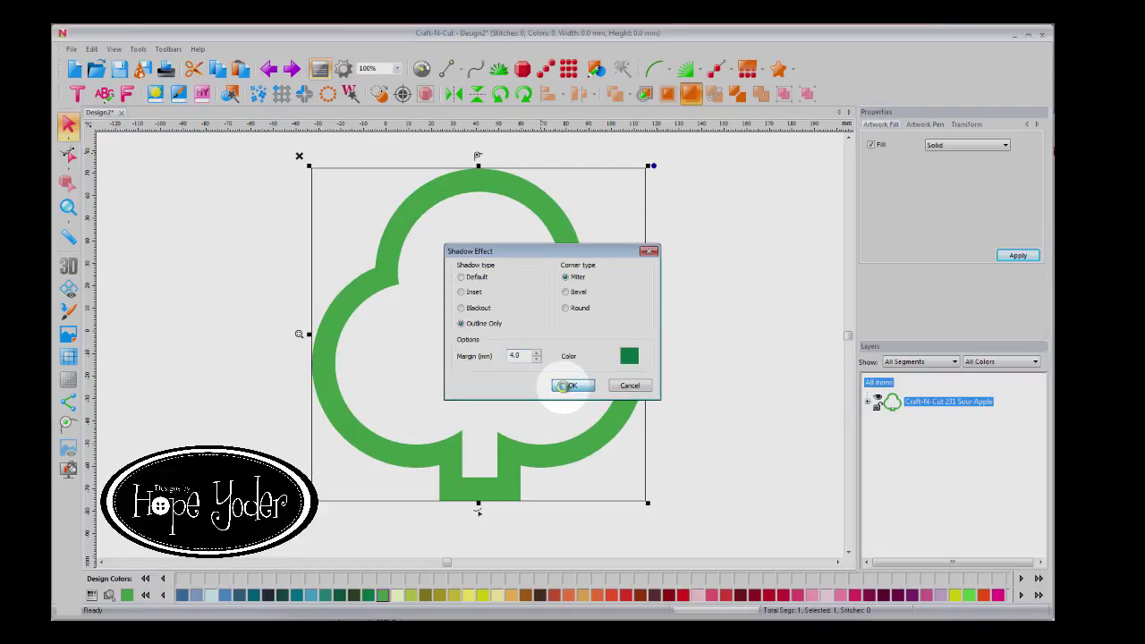
click(570, 385)
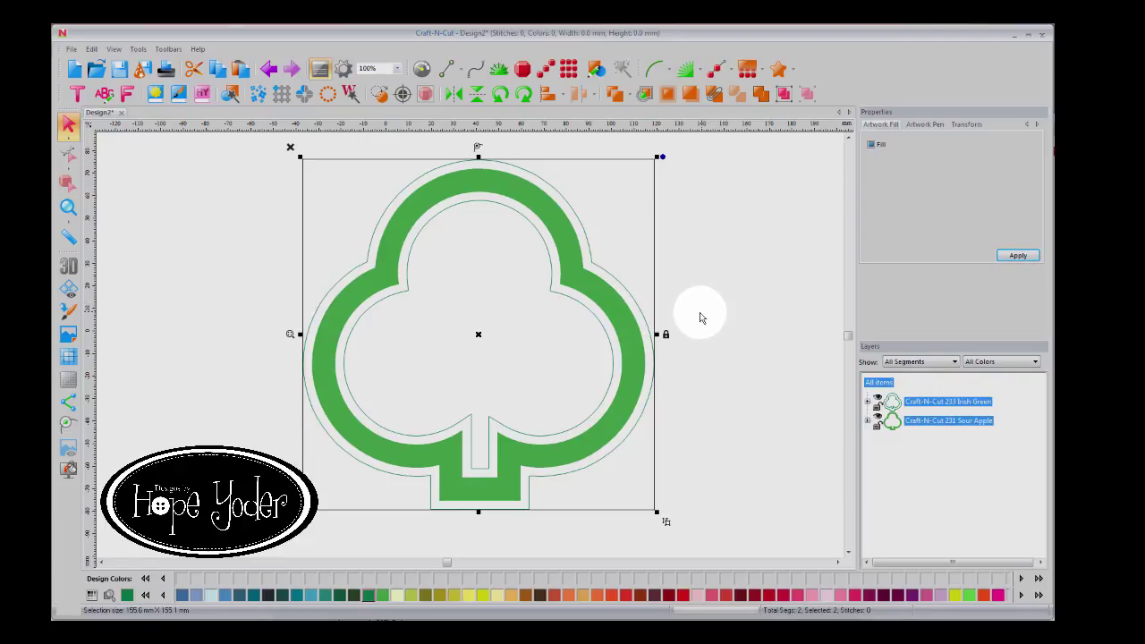
click(270, 72)
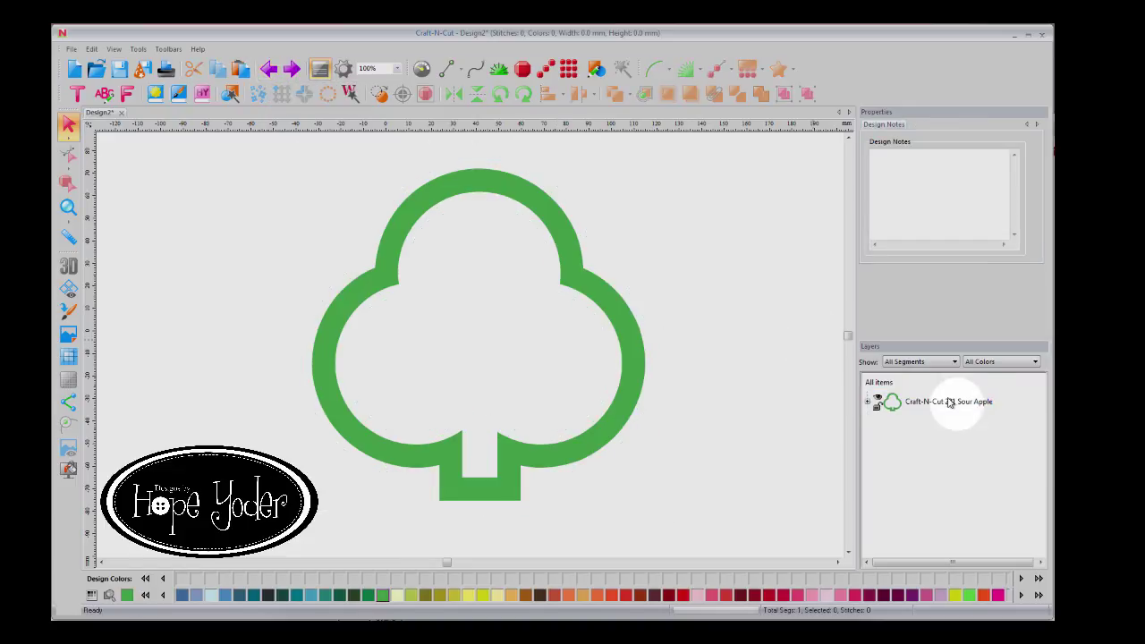
- Add a bevel-cornered Blackout shadow in Mint Julep (370) to the club frame
click(689, 96)
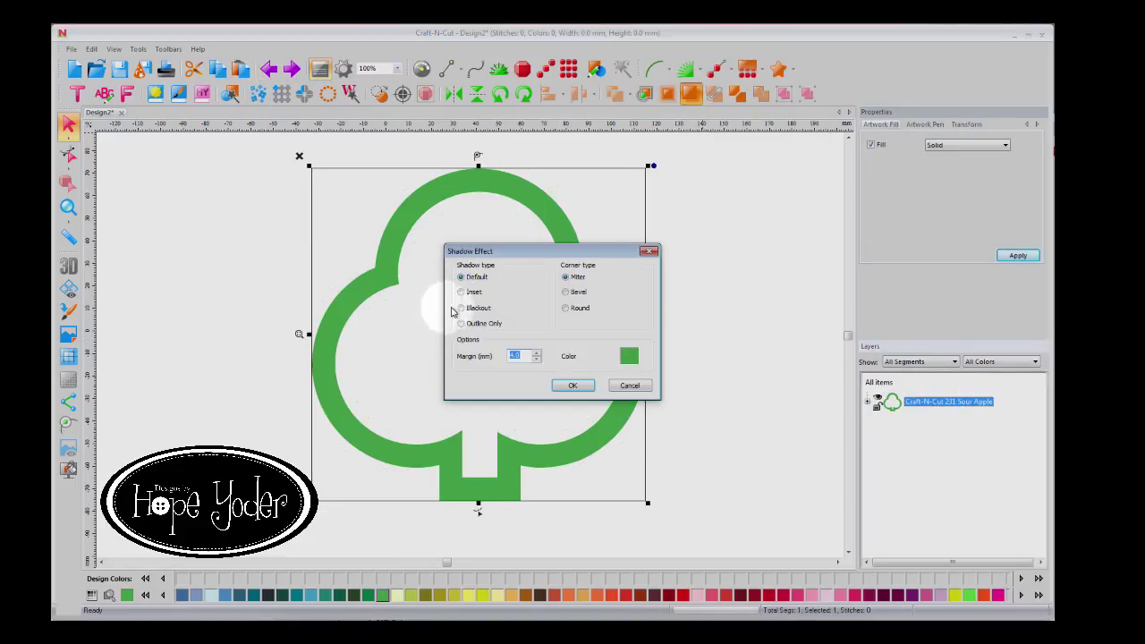
click(461, 309)
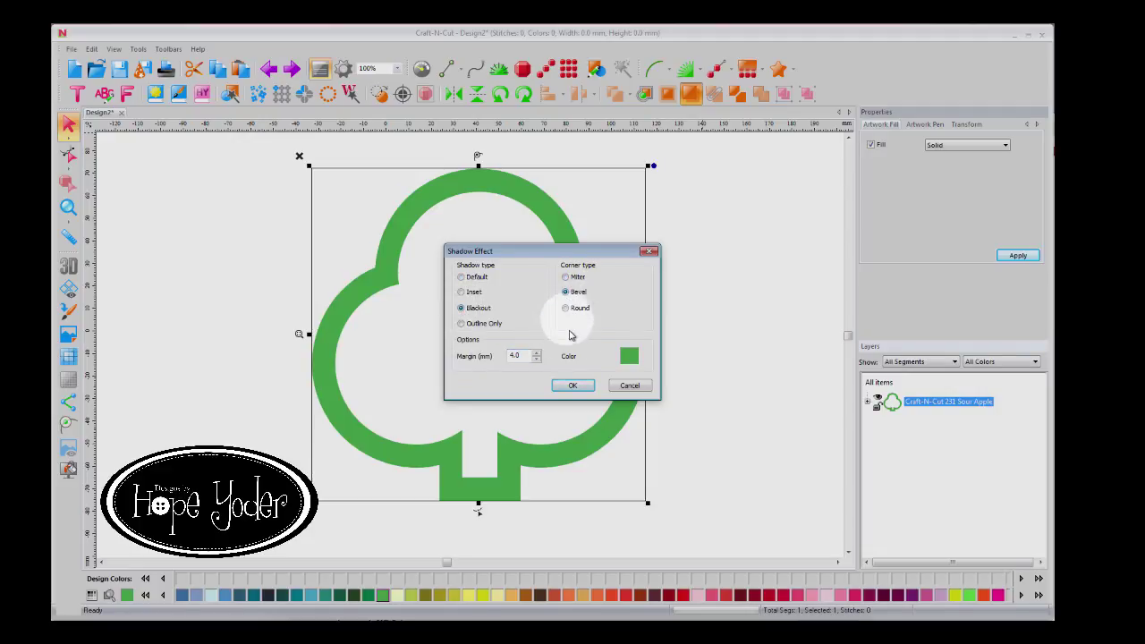
click(629, 356)
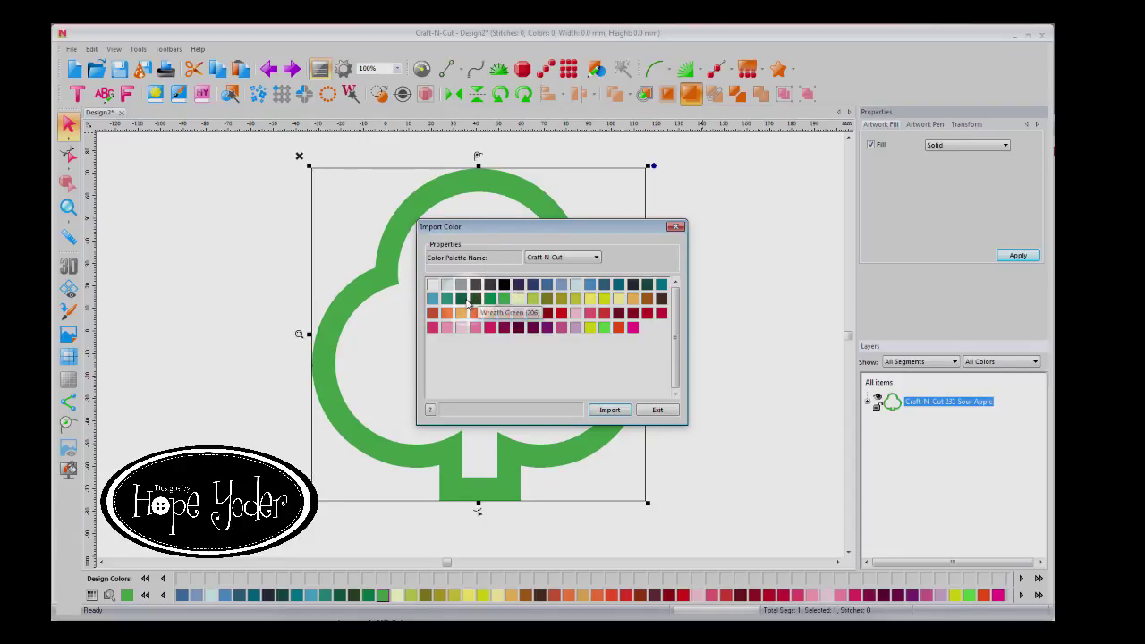
click(432, 298)
click(609, 410)
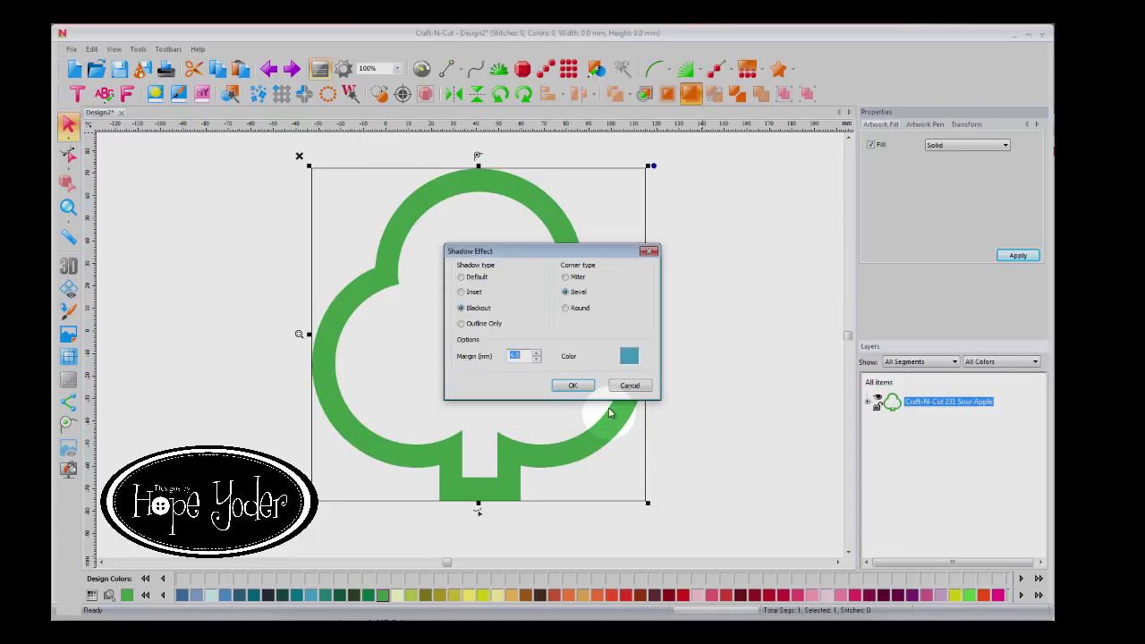
click(575, 386)
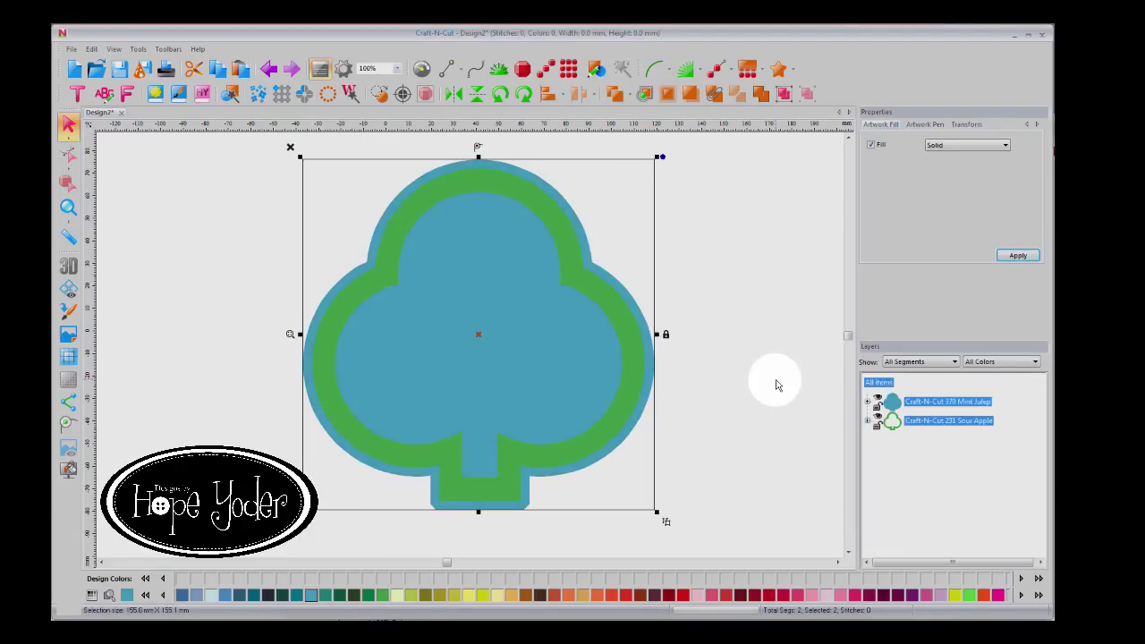